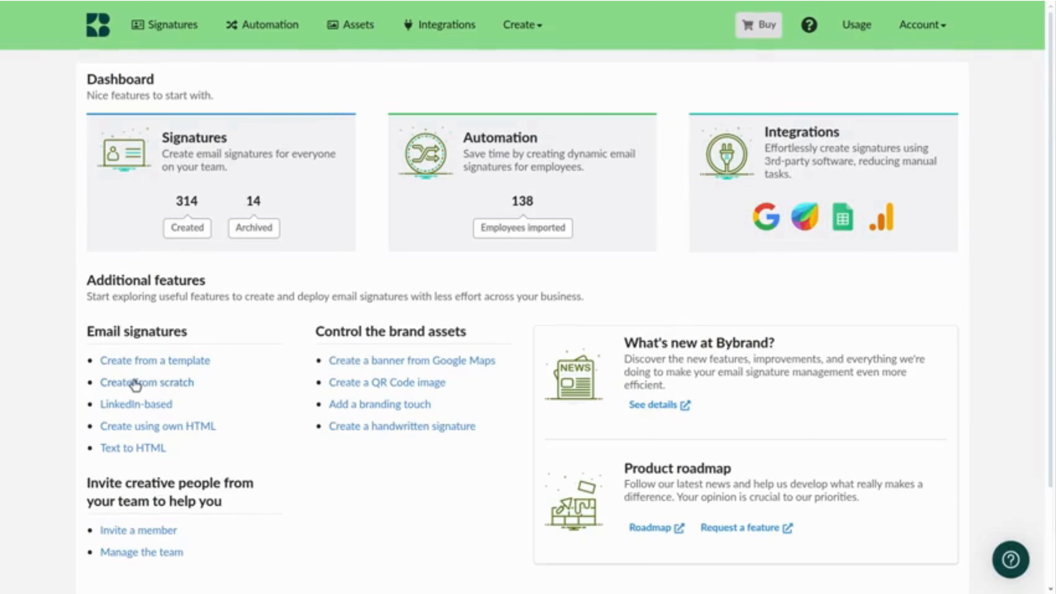
Start a signature from scratch and add a title row placed above the simple text row.
left_click(153, 384)
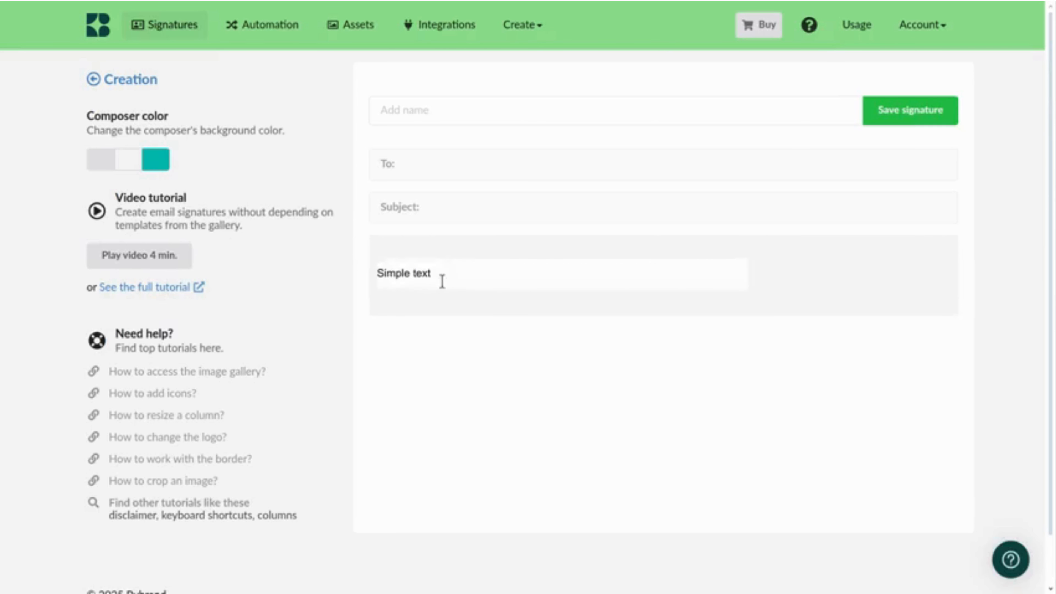
left_click(456, 273)
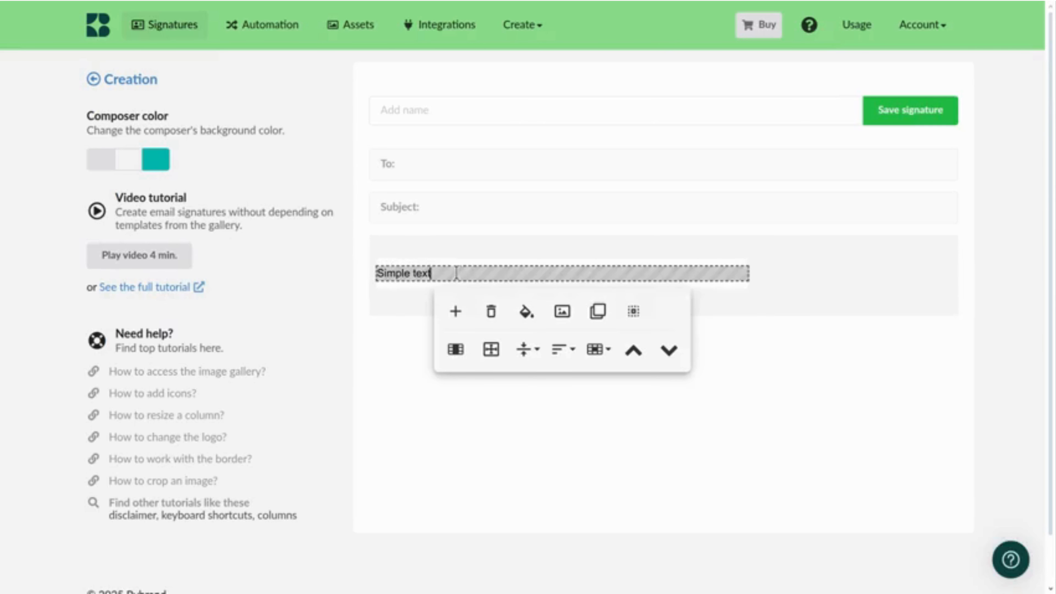
left_click(457, 312)
left_click(453, 315)
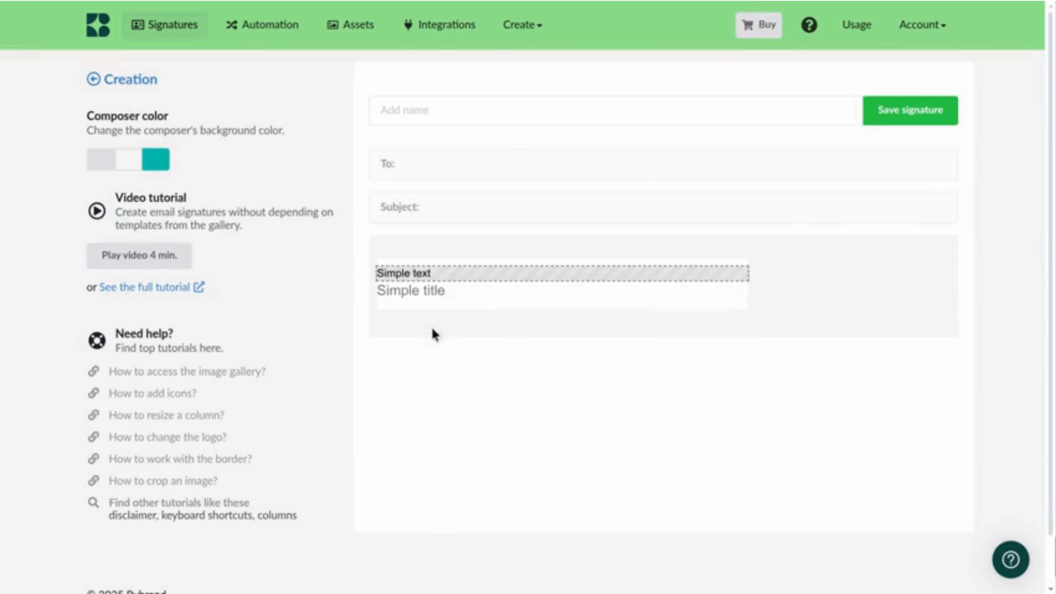
left_click(459, 292)
left_click(633, 372)
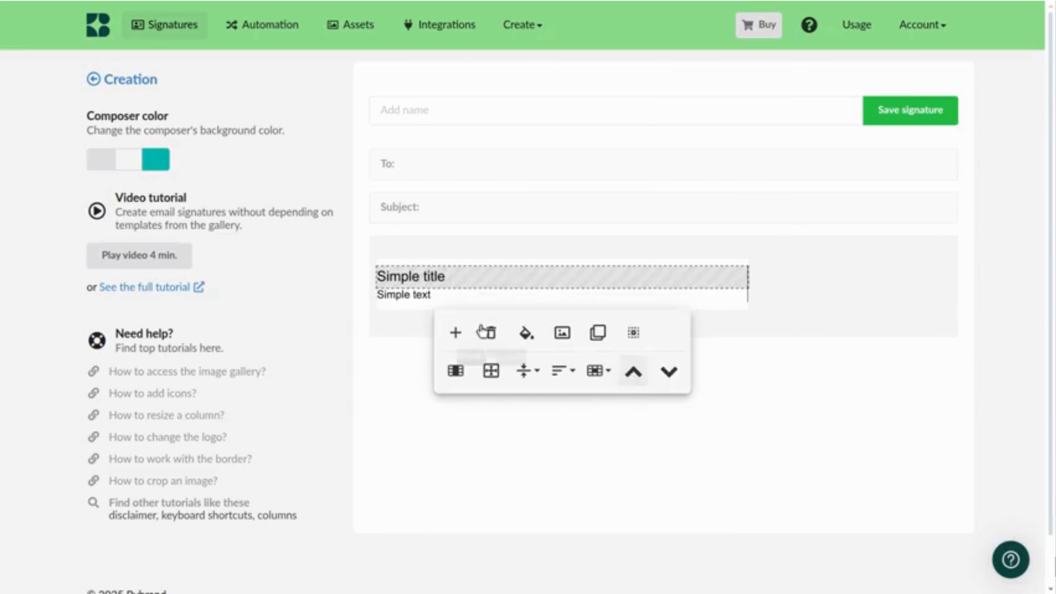
Replace the title with the person's full name and the simple text with "Sales manager at XYZ Company".
key("ctrl+a")
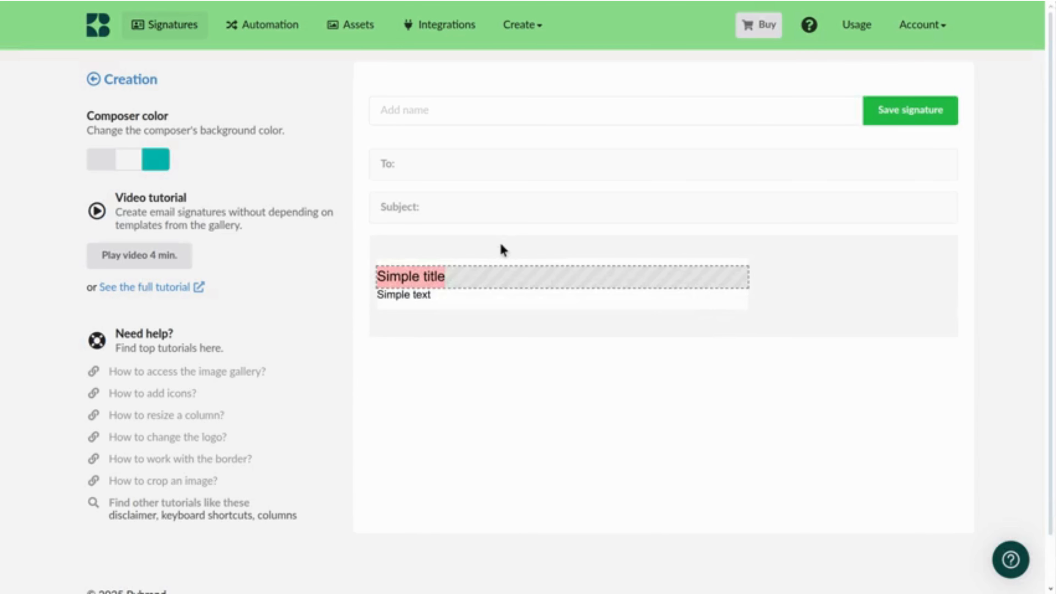
type("J")
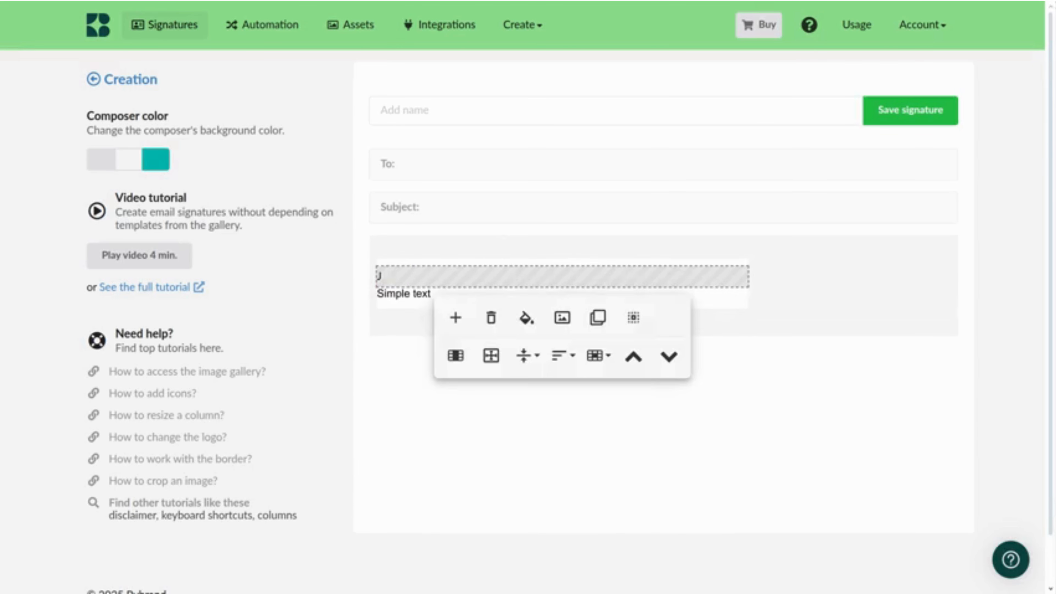
type("ohn")
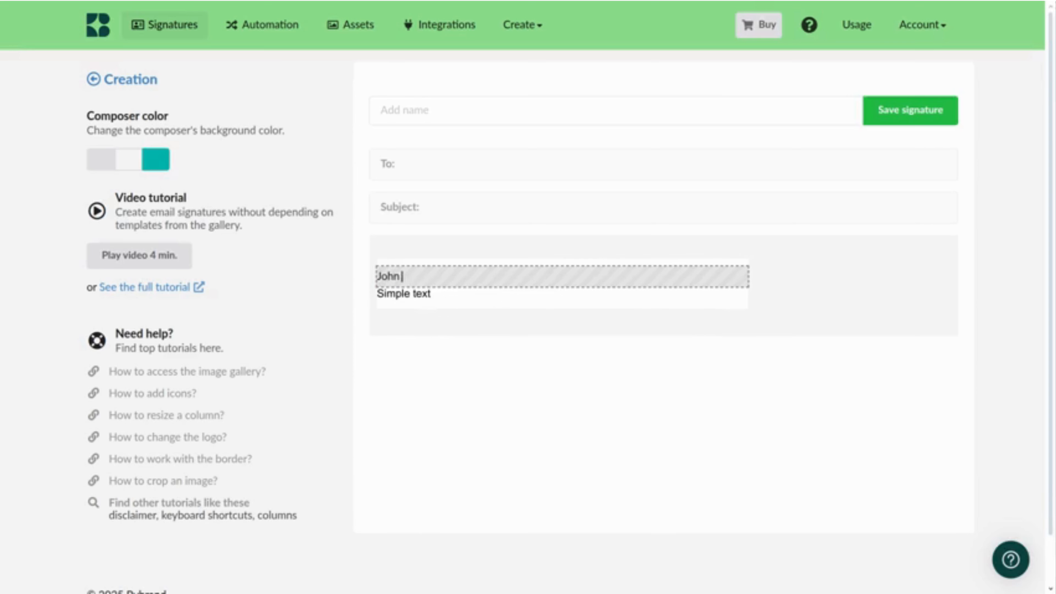
type(" Doe")
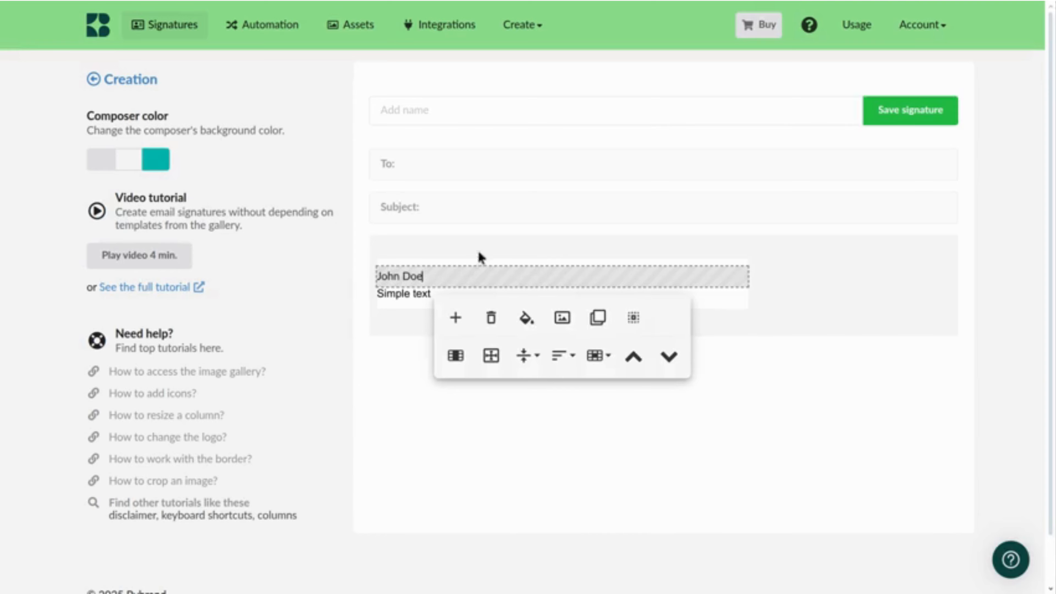
left_click(501, 291)
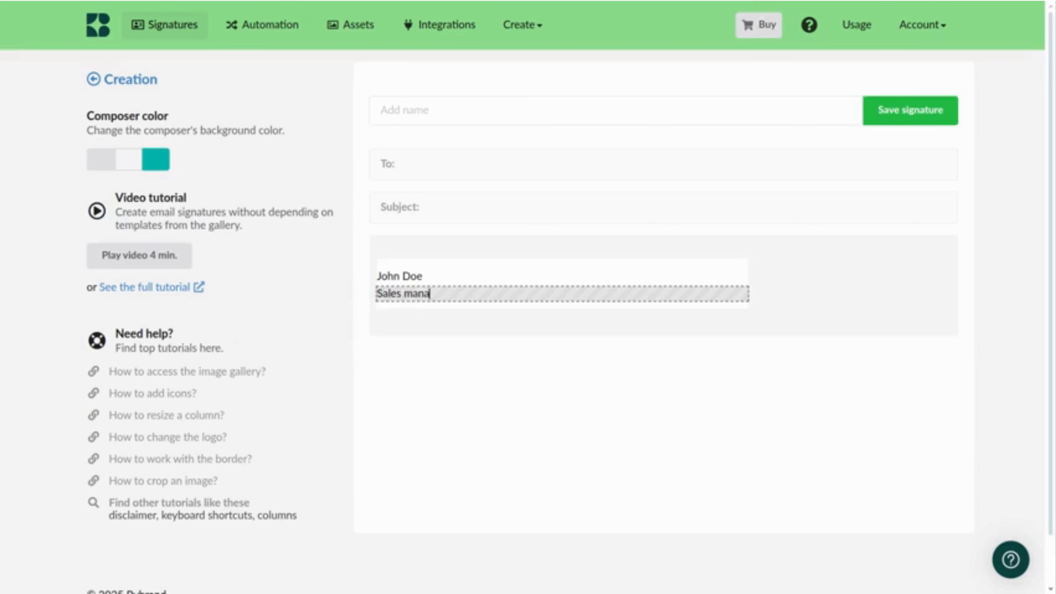
type("Sales manager at XYZ Company")
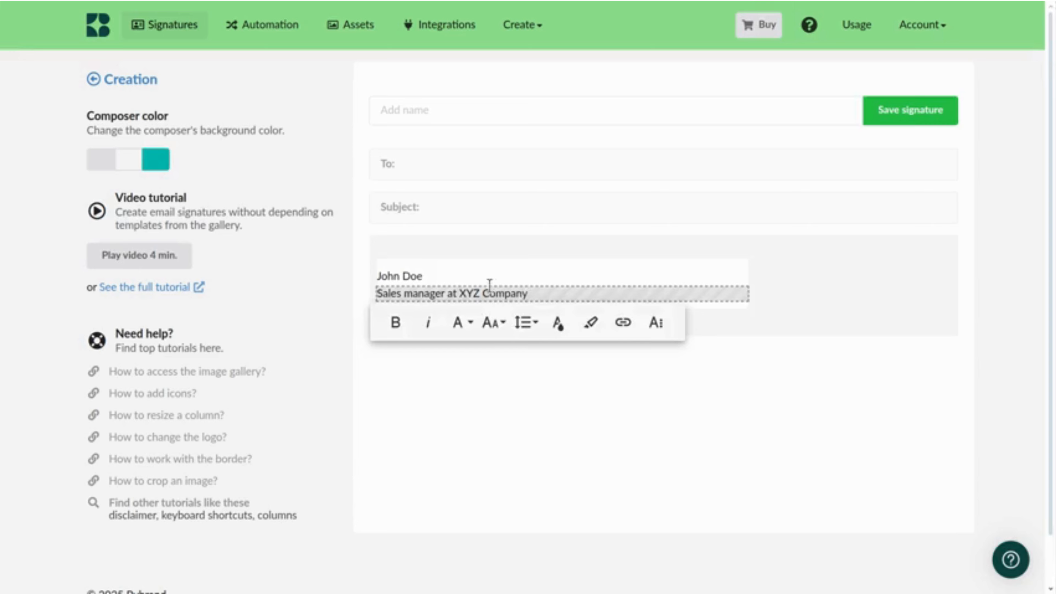
Format the name line in bold Arial with a larger font size and its own text color.
left_click(480, 276)
triple_click(480, 275)
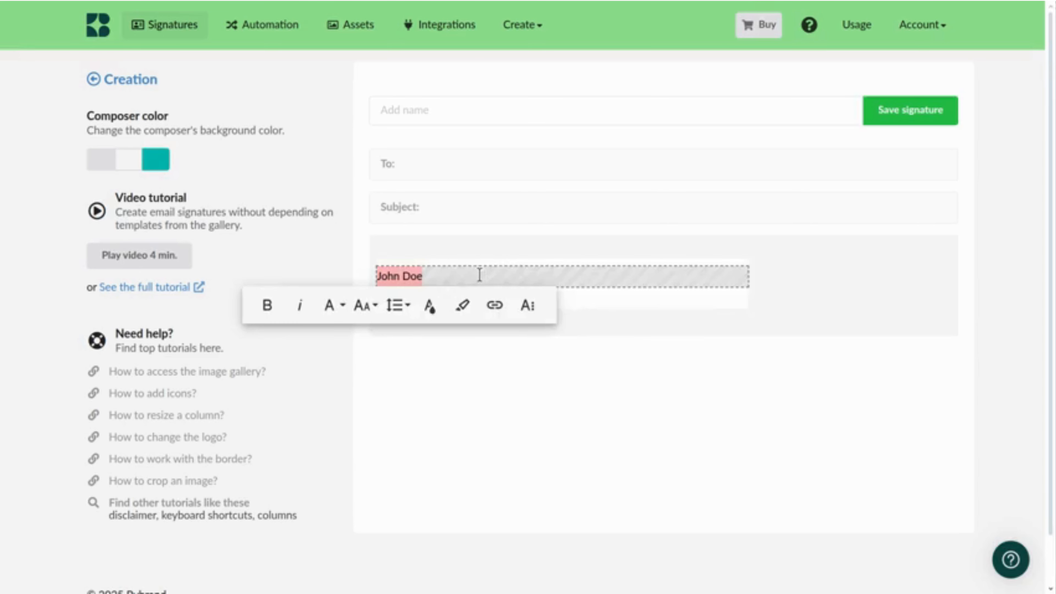
left_click(429, 306)
left_click(570, 374)
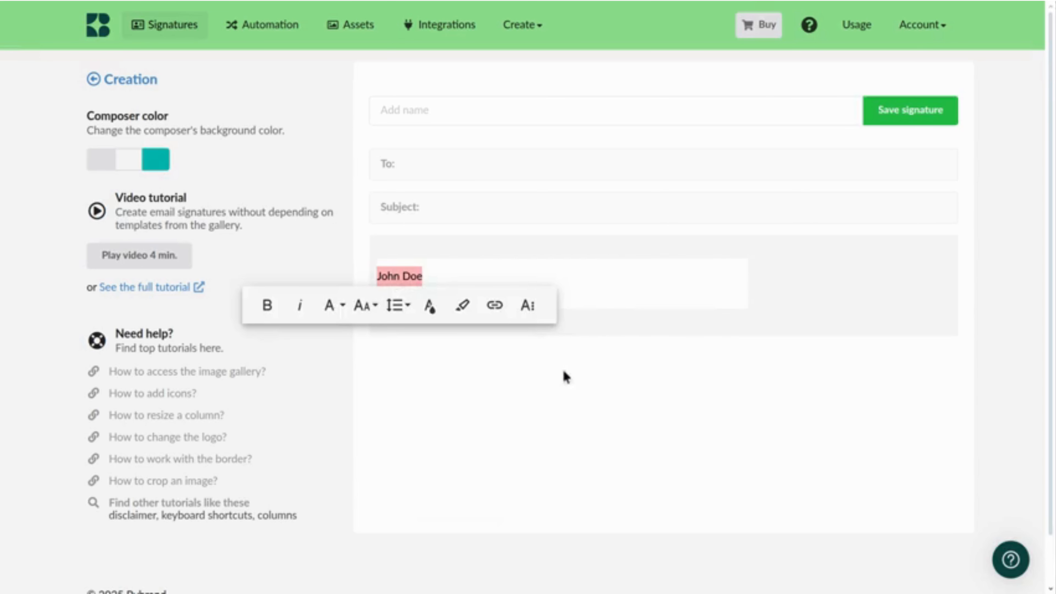
left_click(267, 305)
left_click(335, 306)
left_click(351, 327)
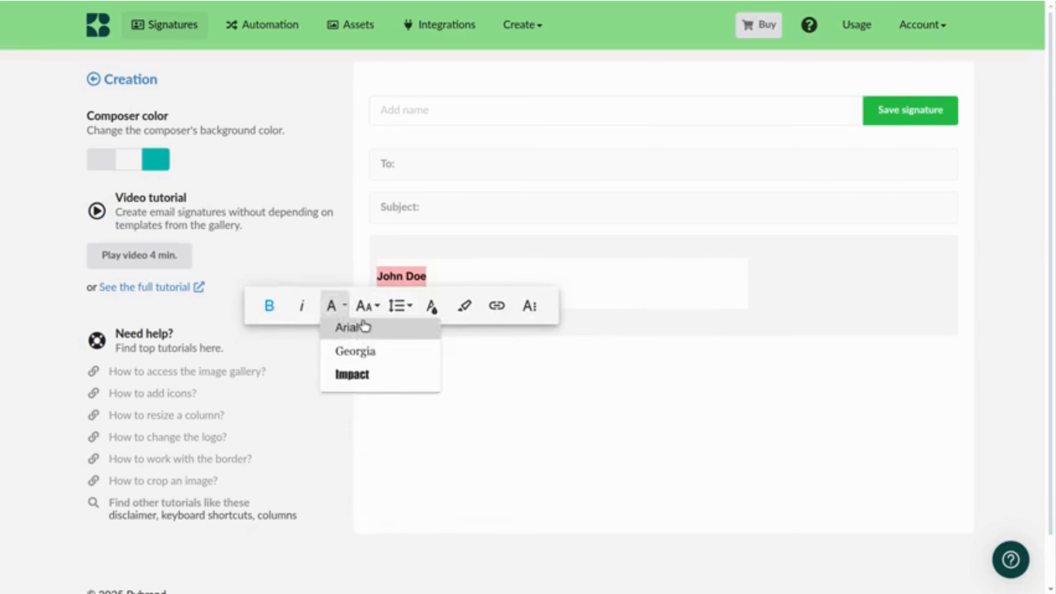
left_click(366, 305)
left_click(371, 377)
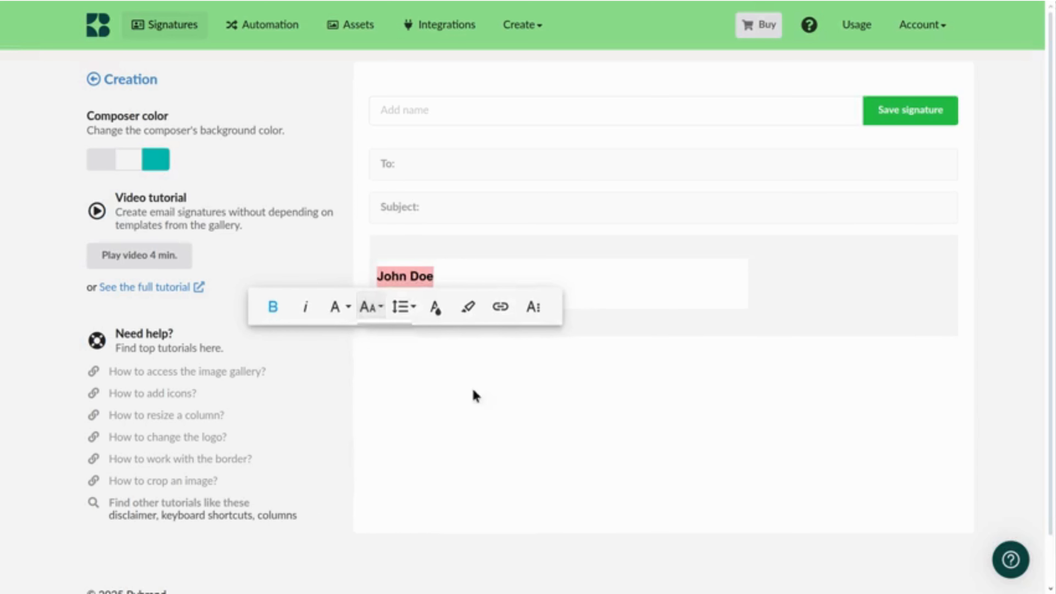
left_click(502, 330)
Format the job title line in Arial, setting its font size and text color.
left_click(506, 292)
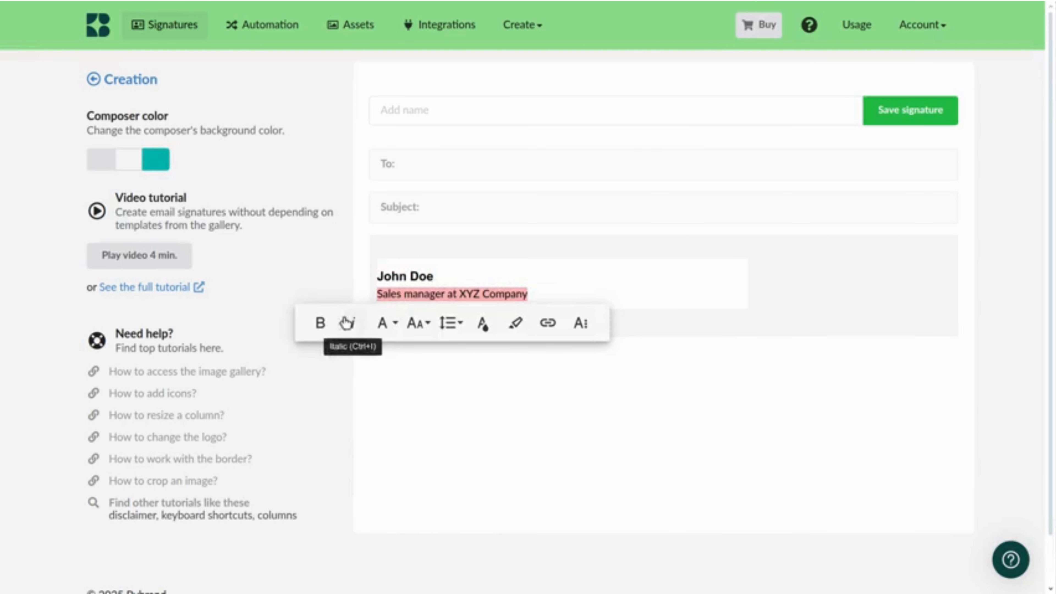
left_click(383, 323)
left_click(399, 349)
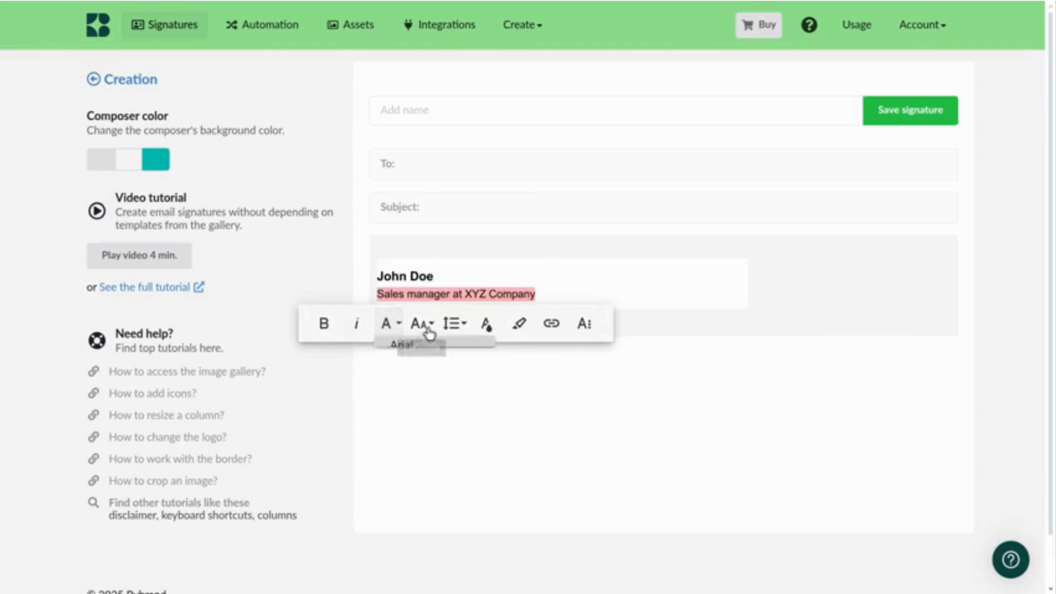
left_click(421, 327)
left_click(429, 367)
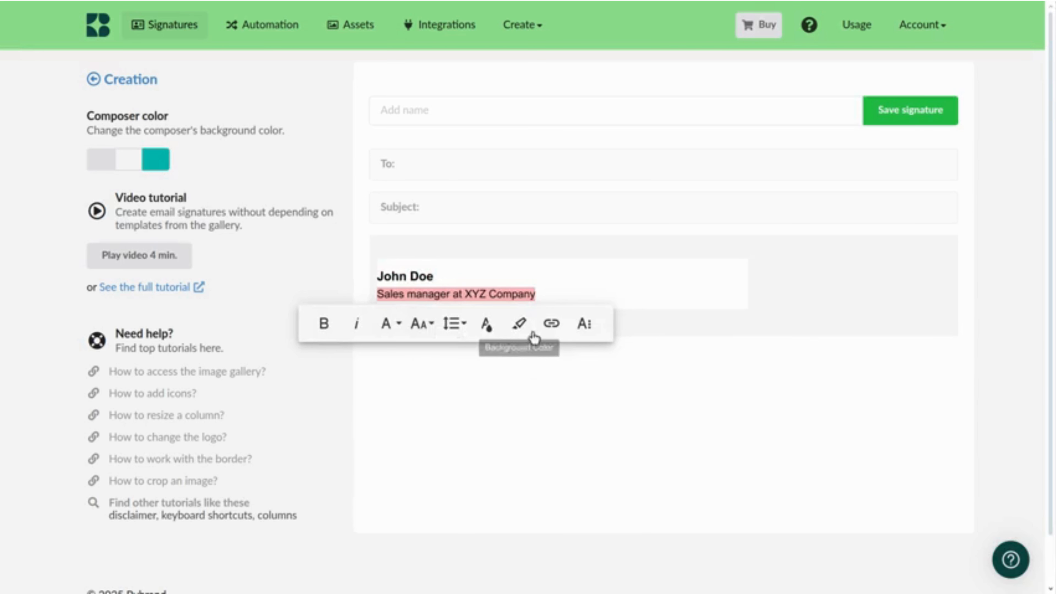
left_click(486, 325)
left_click(632, 400)
left_click(702, 409)
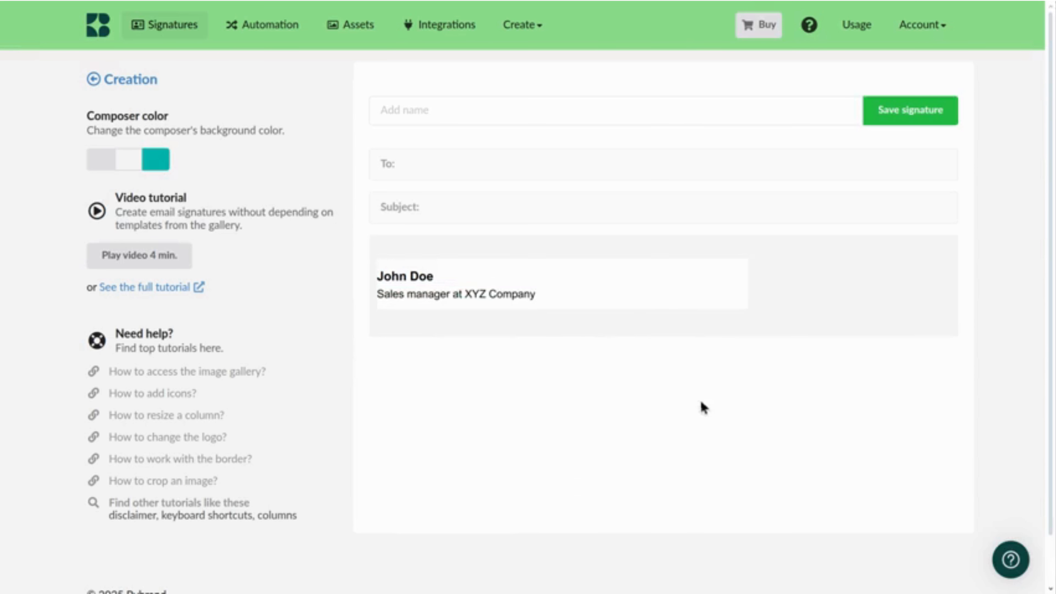
Add a spacer row below the job title line.
left_click(568, 294)
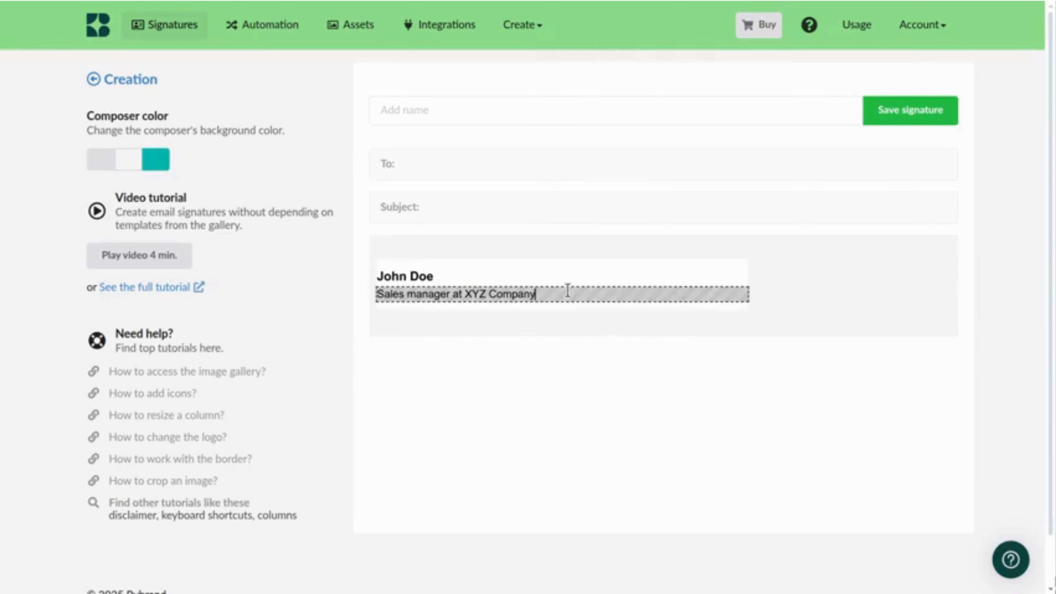
left_click(463, 333)
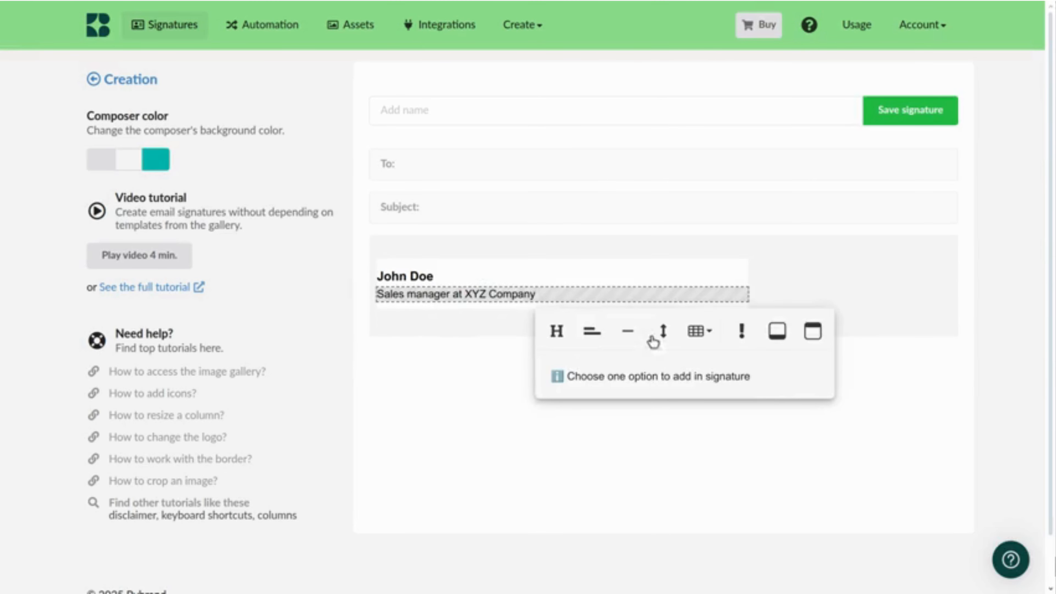
left_click(653, 336)
Insert a 1/3 column row below the spacer.
left_click(500, 309)
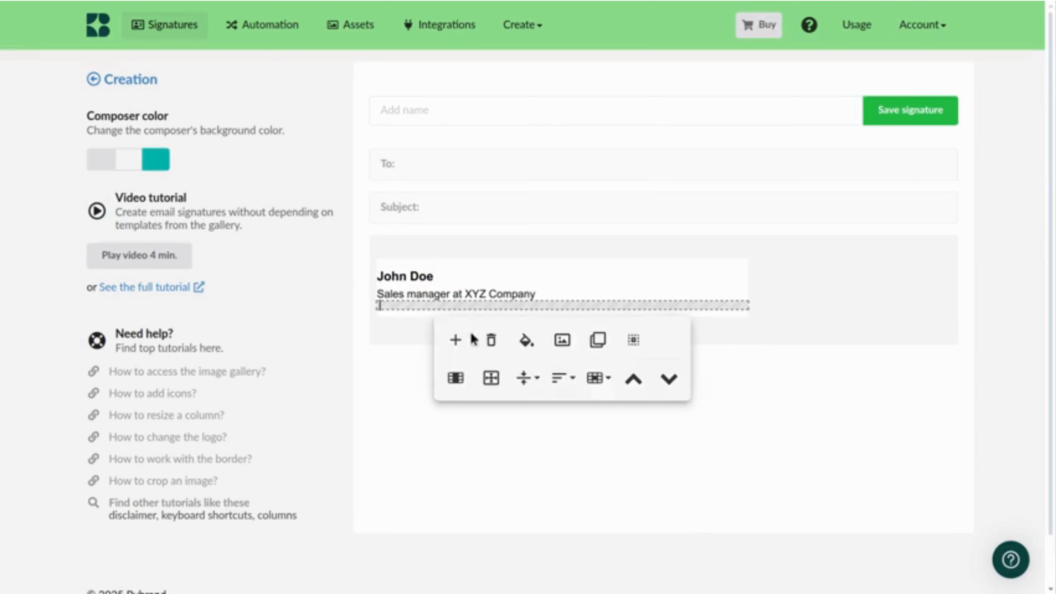
left_click(462, 338)
left_click(551, 347)
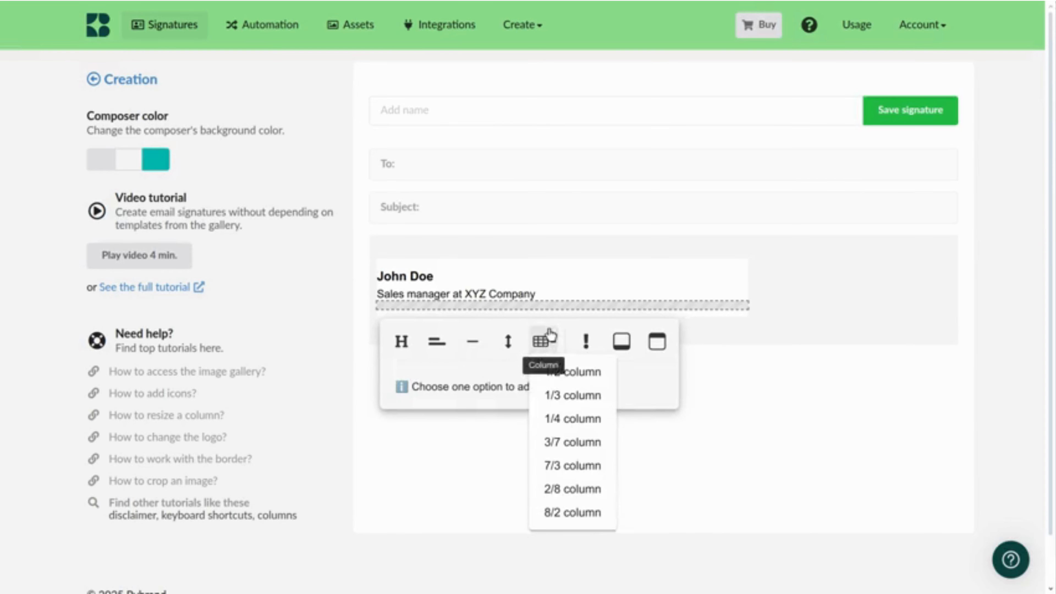
left_click(562, 406)
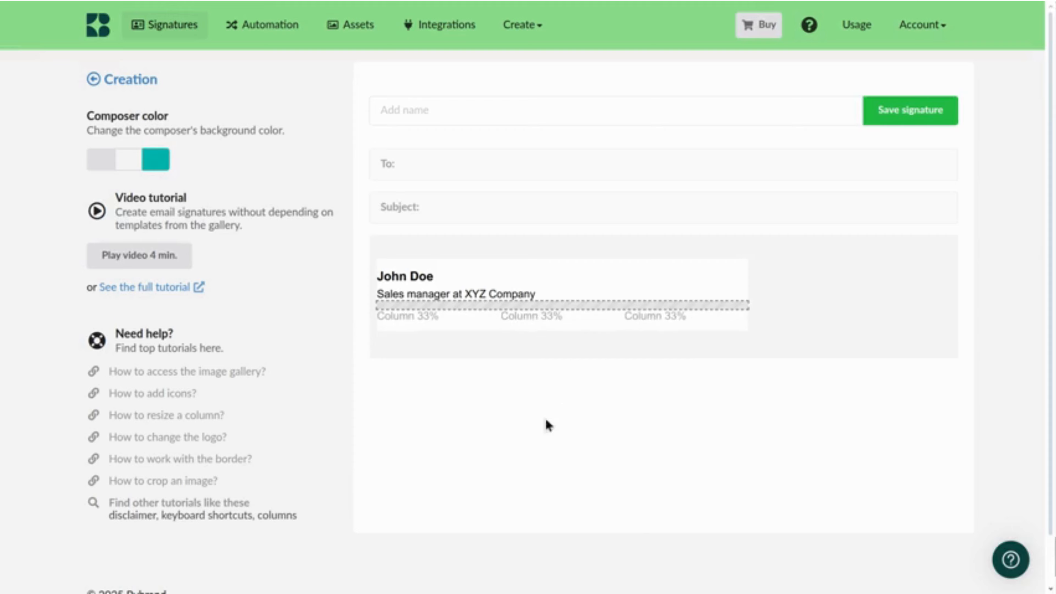
Replace the first column's placeholder with the dark green bybrand logo from the image gallery and shrink it to fit the column.
left_click(442, 317)
left_click(608, 316)
left_click(677, 316)
left_click(475, 316)
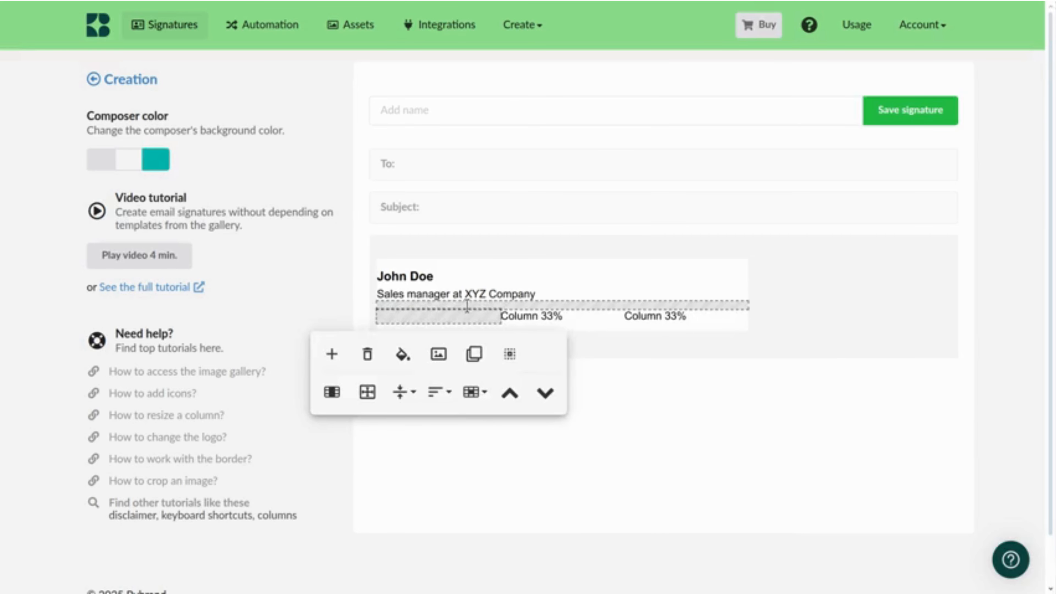
left_click(455, 317)
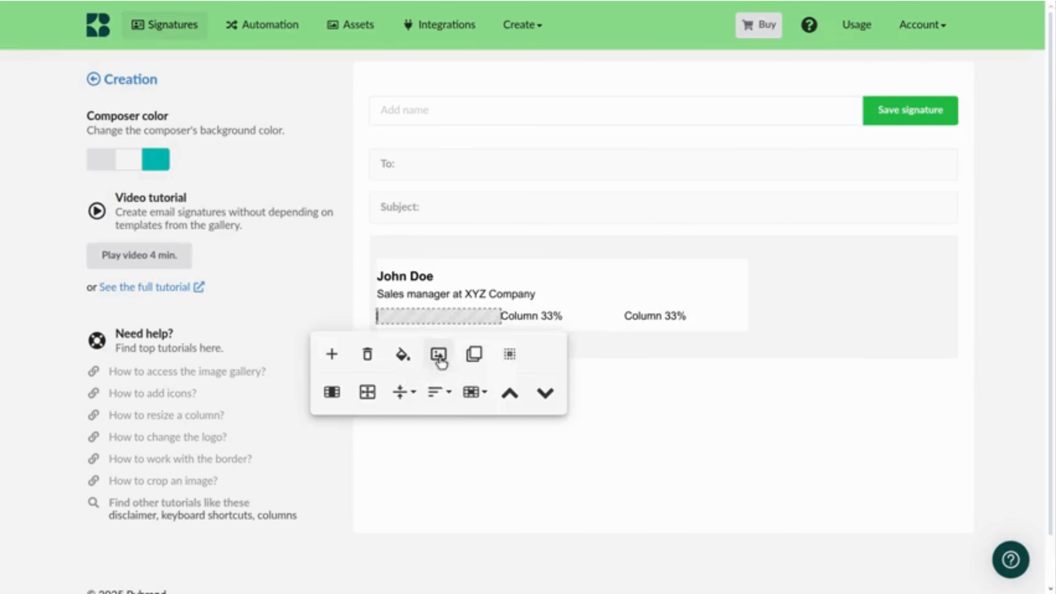
left_click(439, 355)
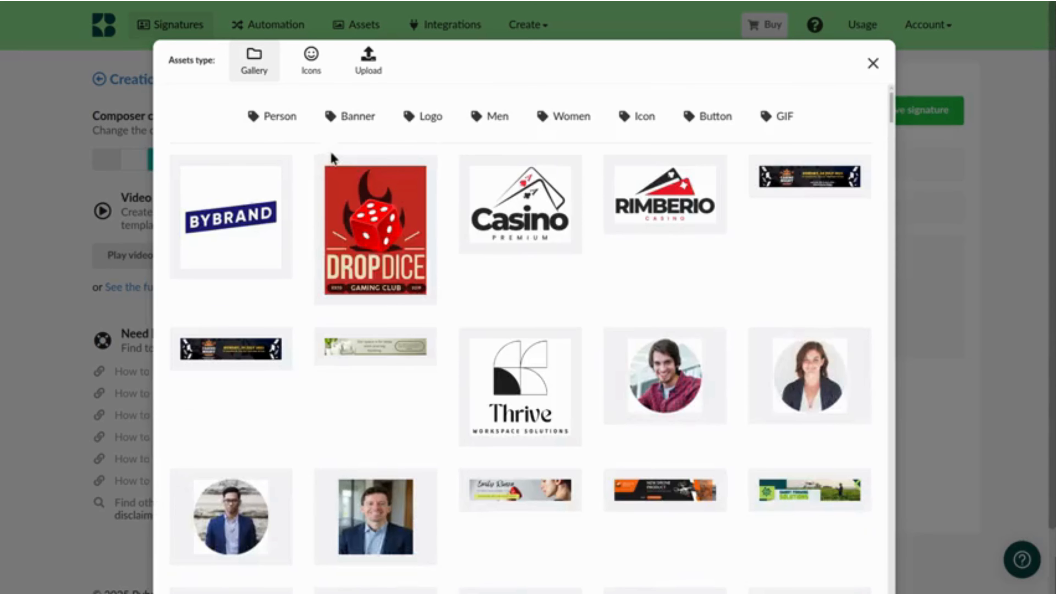
scroll(349, 194, "down", 12)
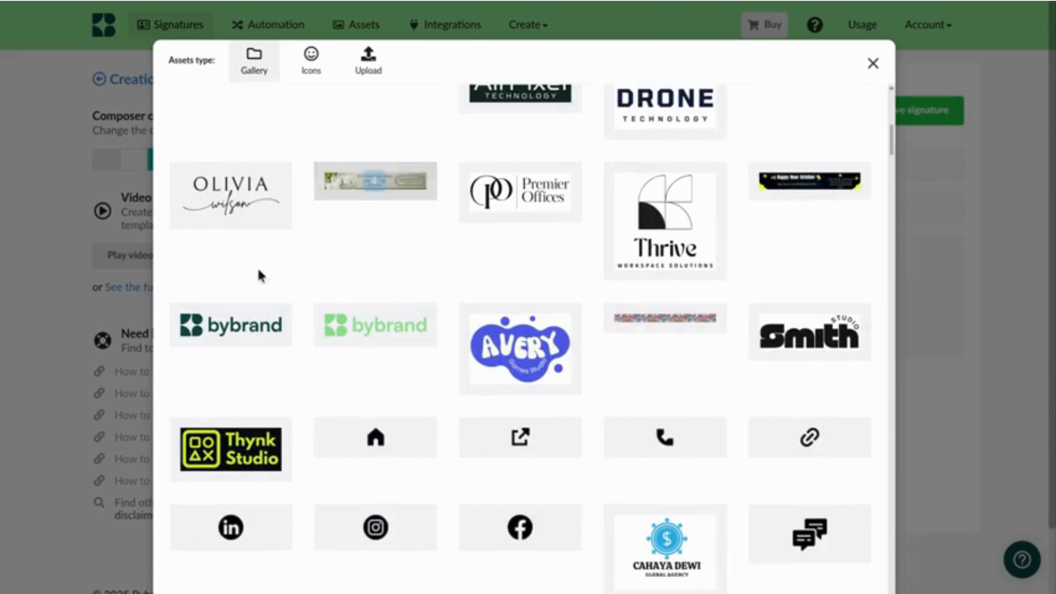
left_click(230, 329)
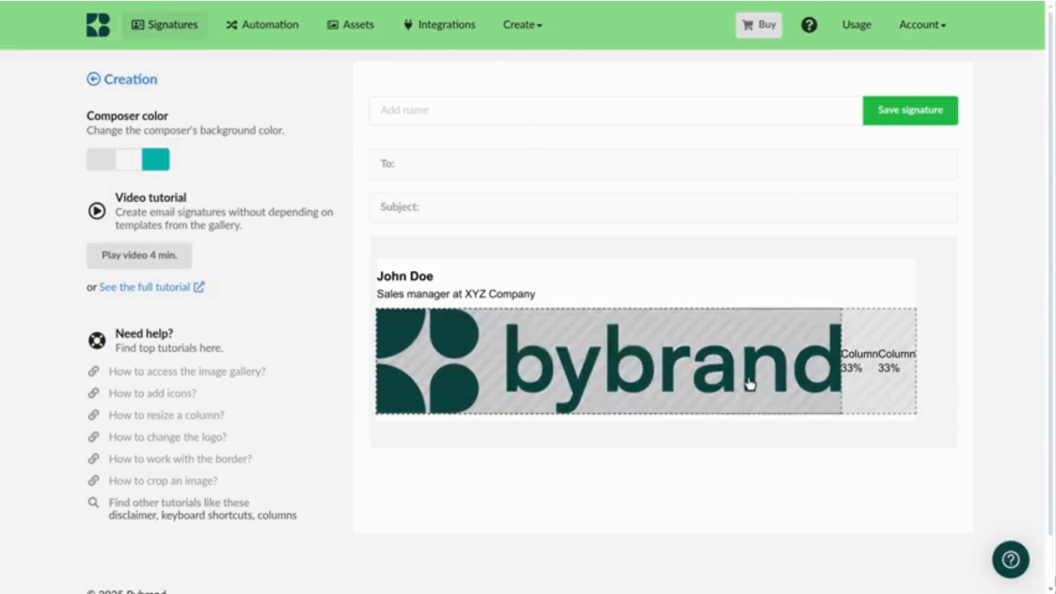
left_click_drag(844, 308, 494, 328)
left_click(460, 320)
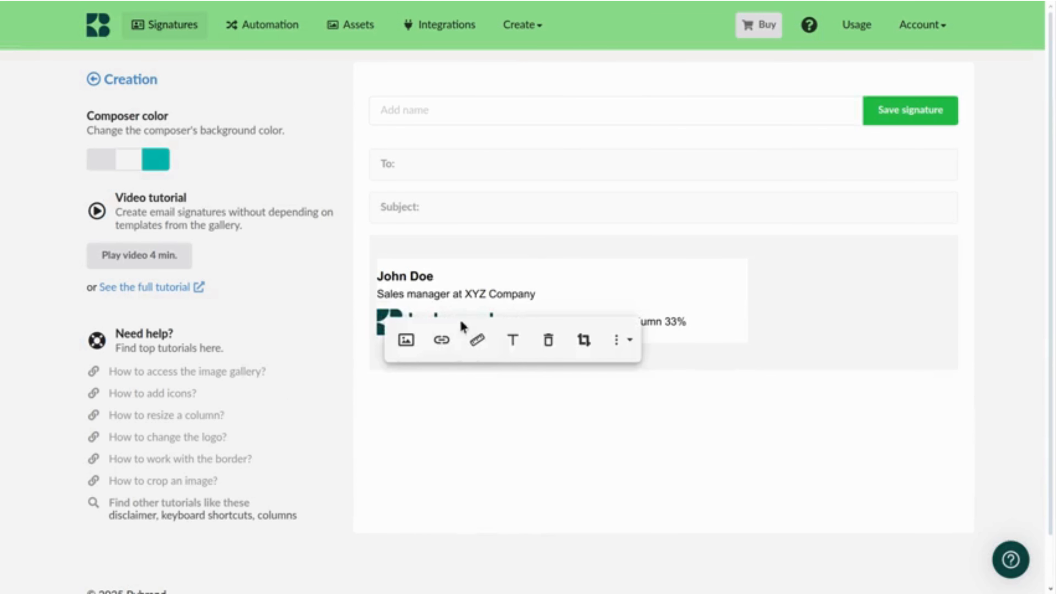
left_click(618, 340)
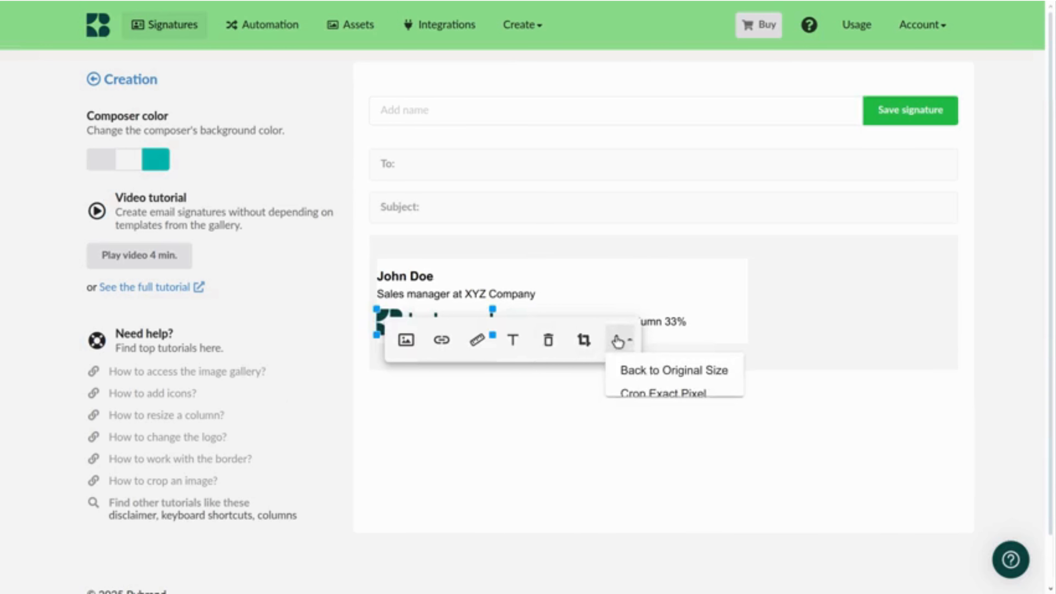
left_click(661, 403)
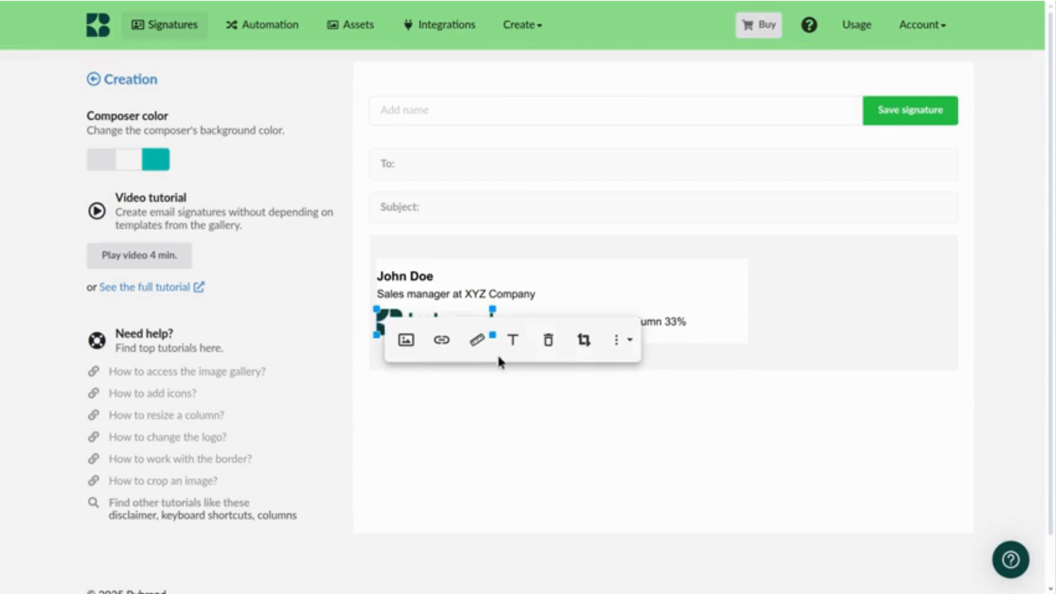
left_click(574, 418)
left_click(579, 320)
key("BackSpace")
key("BackSpace")
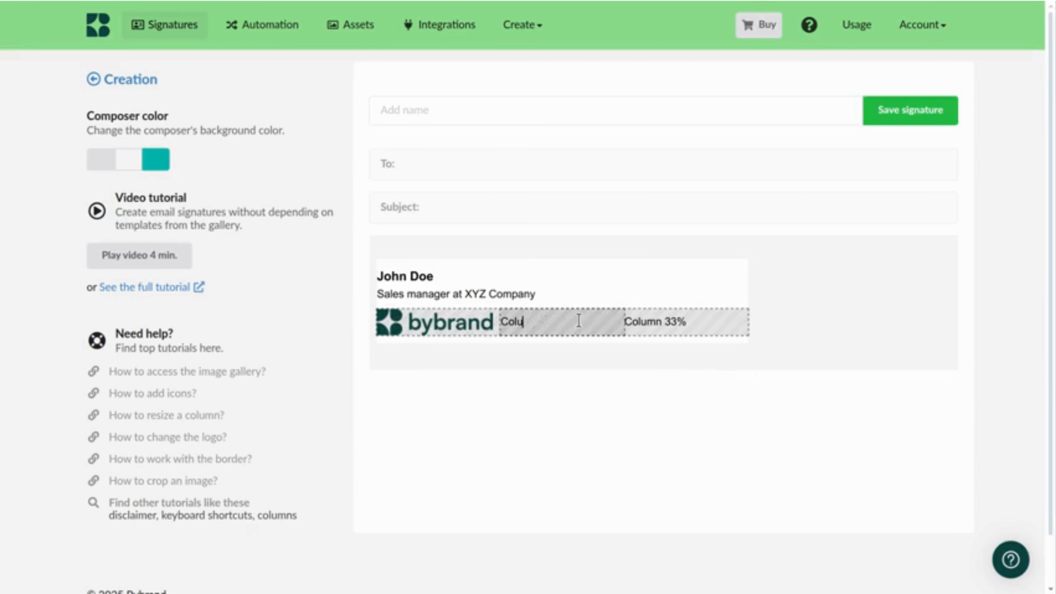
key("ctrl+v")
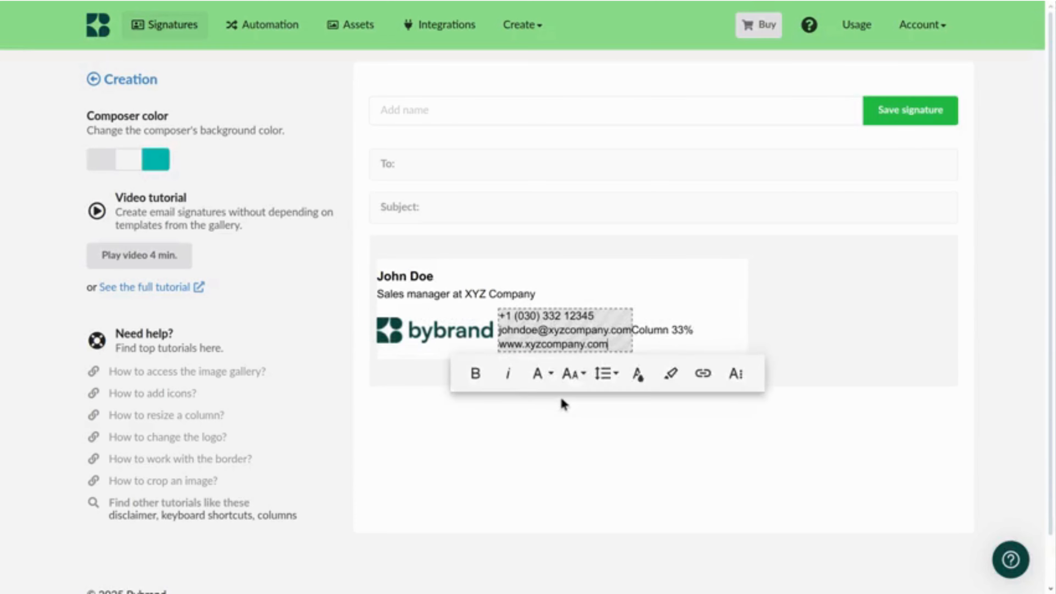
Replace the third column's placeholder with the dark square LinkedIn icon and shrink it.
left_click(710, 331)
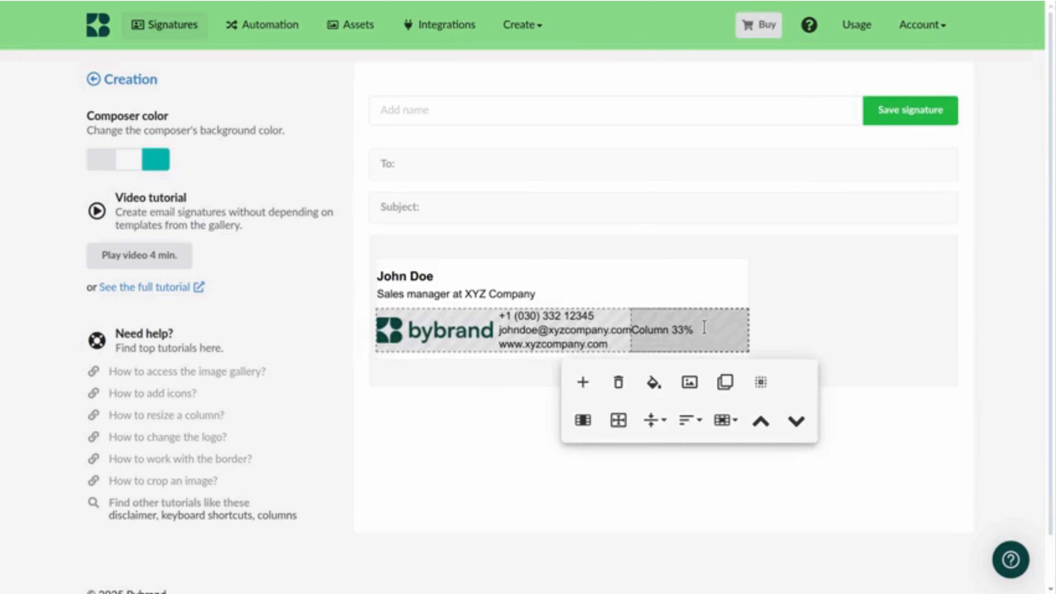
key("BackSpace")
key("BackSpace")
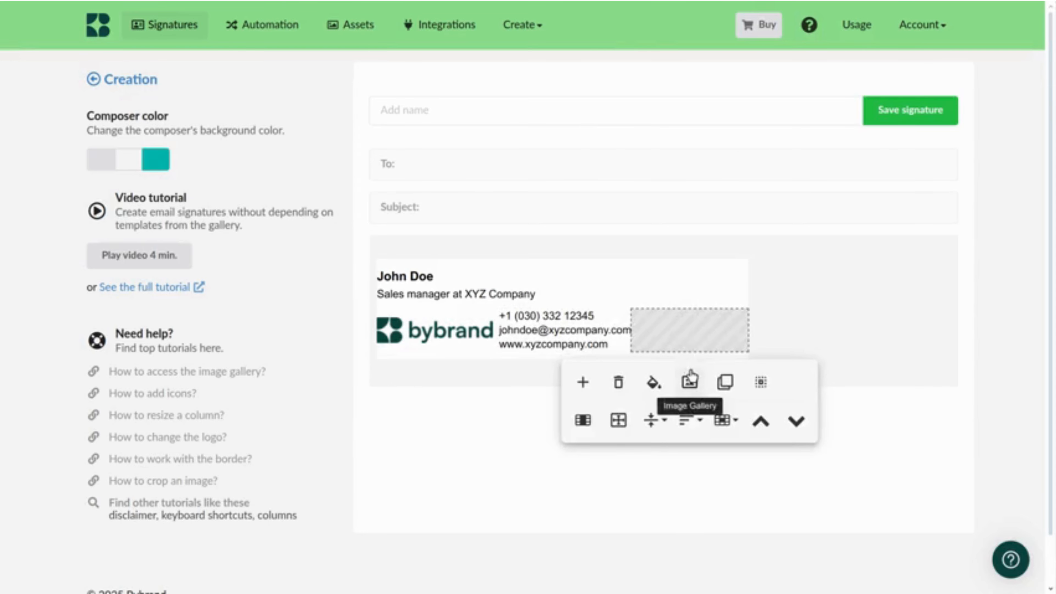
left_click(689, 382)
left_click(310, 31)
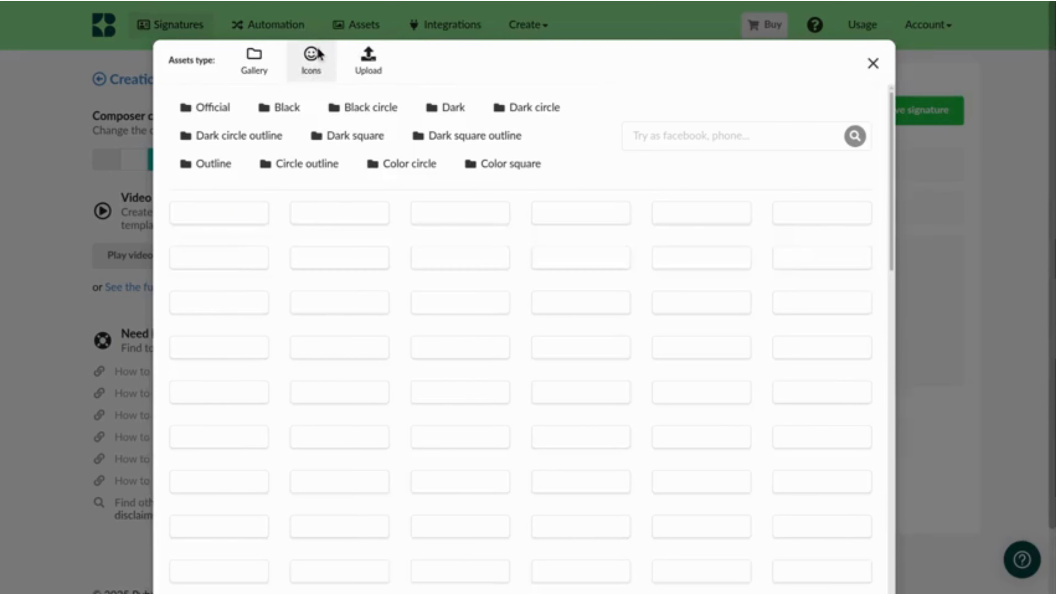
left_click(316, 138)
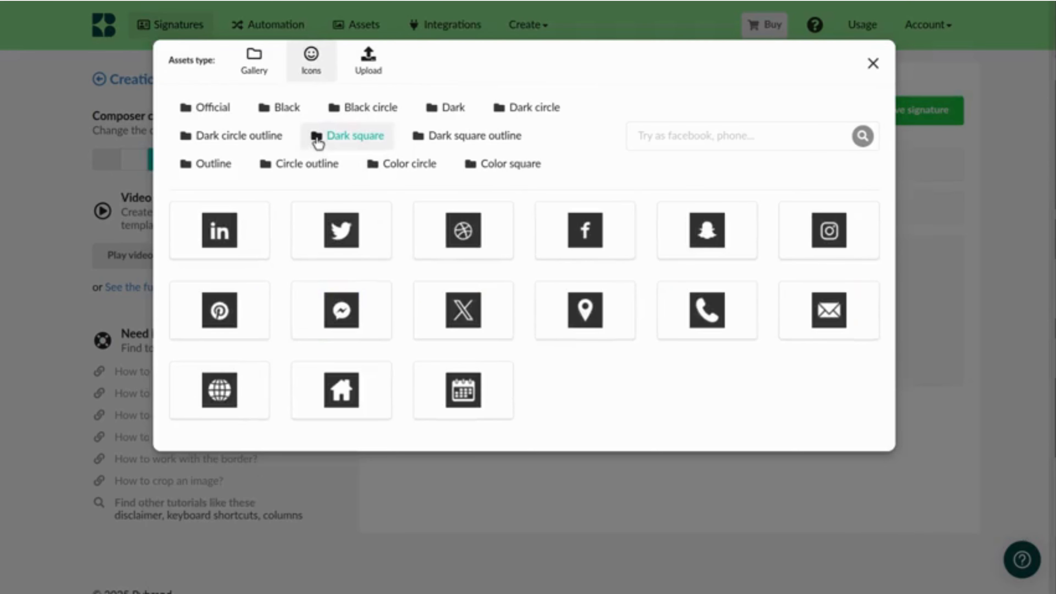
left_click(242, 210)
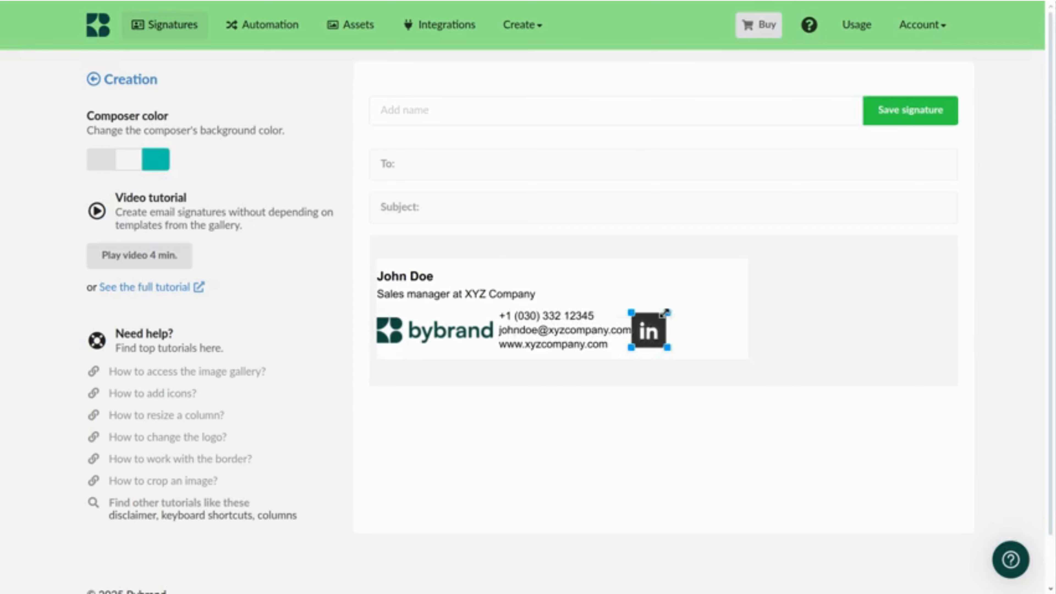
Add the dark square X icon beside the LinkedIn icon and shrink it to match.
left_click(686, 335)
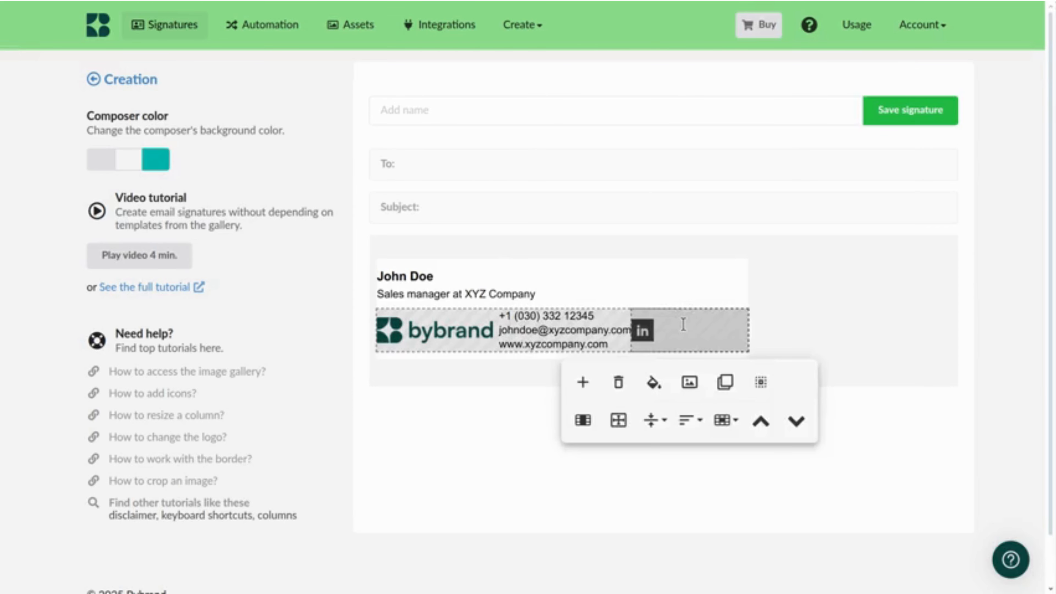
left_click(689, 382)
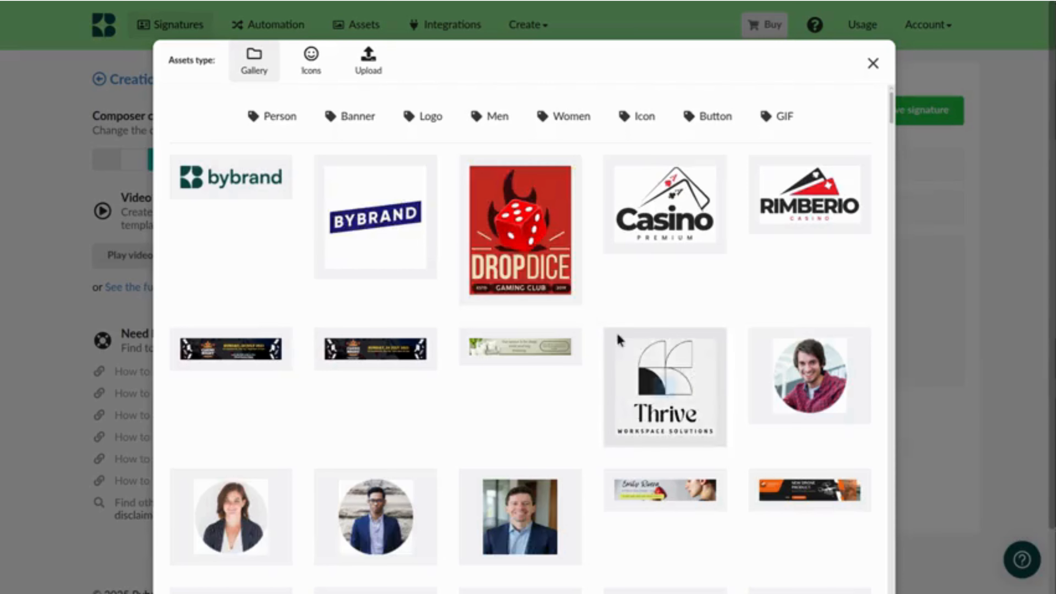
left_click(310, 67)
left_click(341, 137)
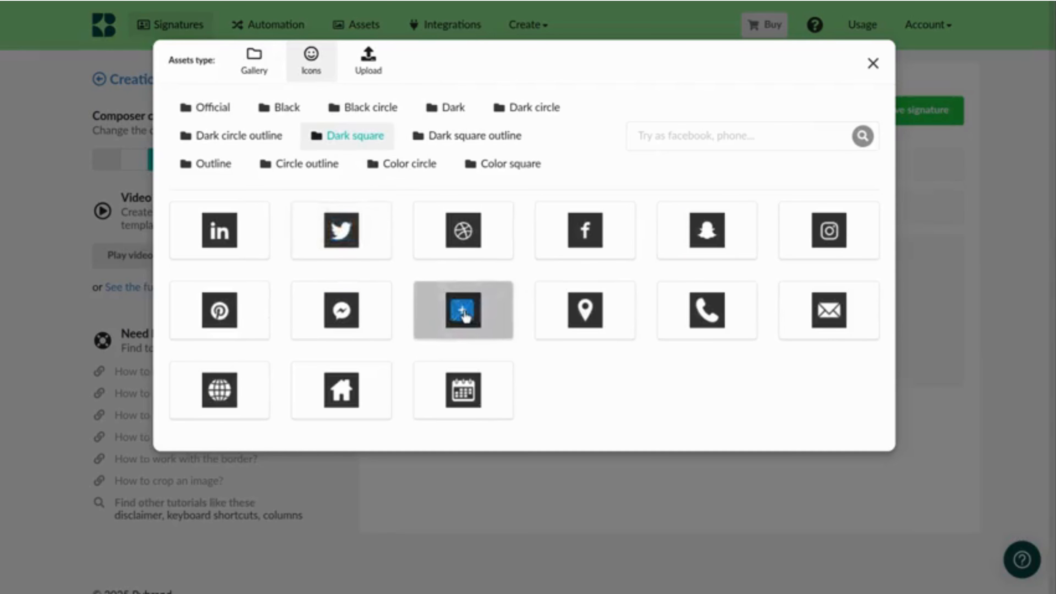
left_click(462, 308)
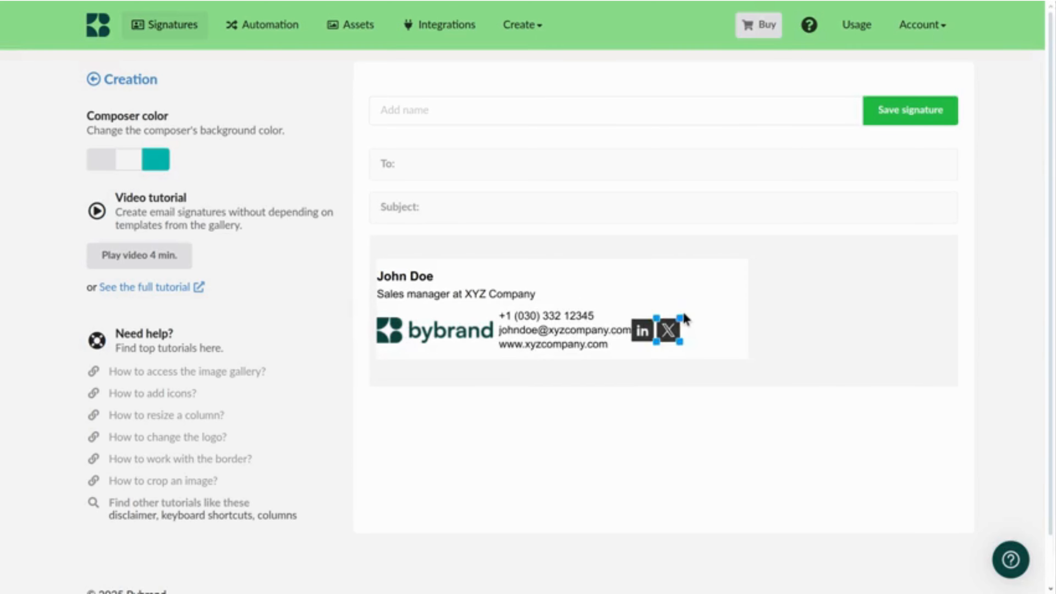
Add the dark square Instagram icon after the X icon and shrink it to the same size.
left_click(706, 317)
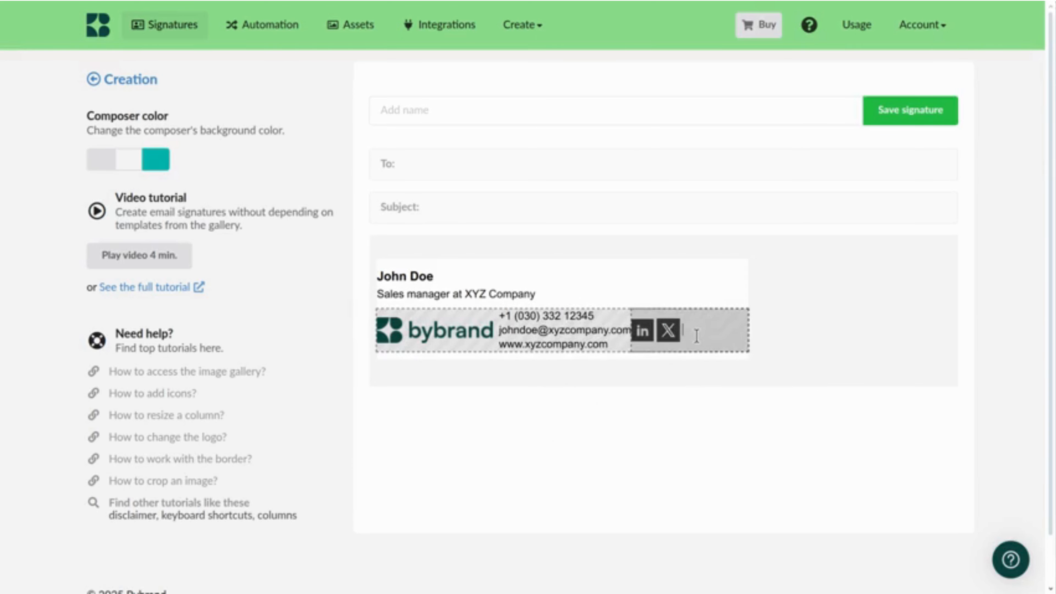
left_click(689, 382)
left_click(311, 62)
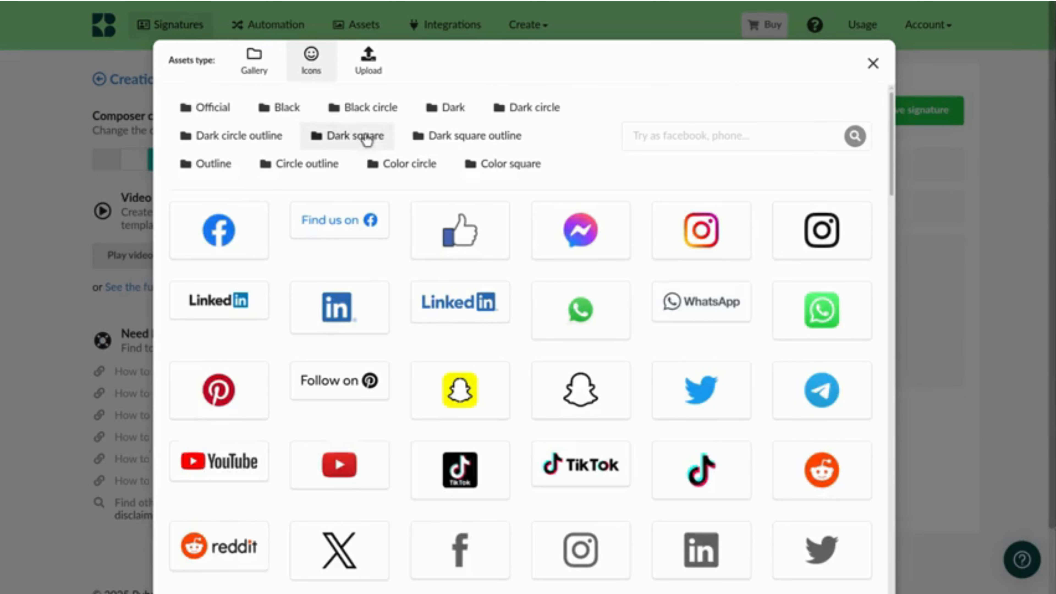
left_click(368, 139)
left_click(828, 230)
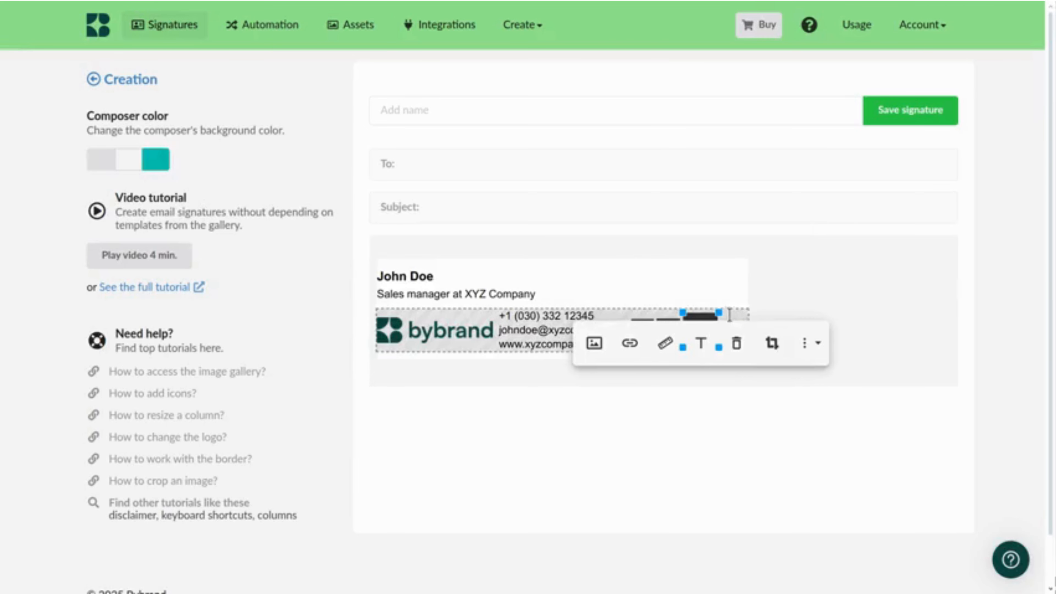
Centre the social icons horizontally in the third column.
left_click(710, 326)
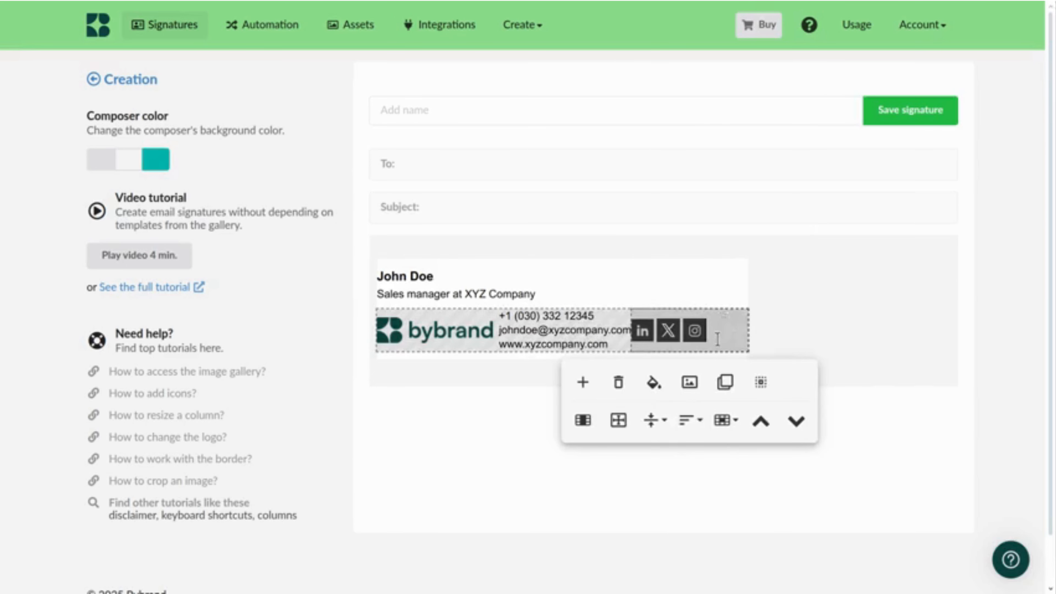
left_click(690, 420)
left_click(702, 474)
left_click(543, 465)
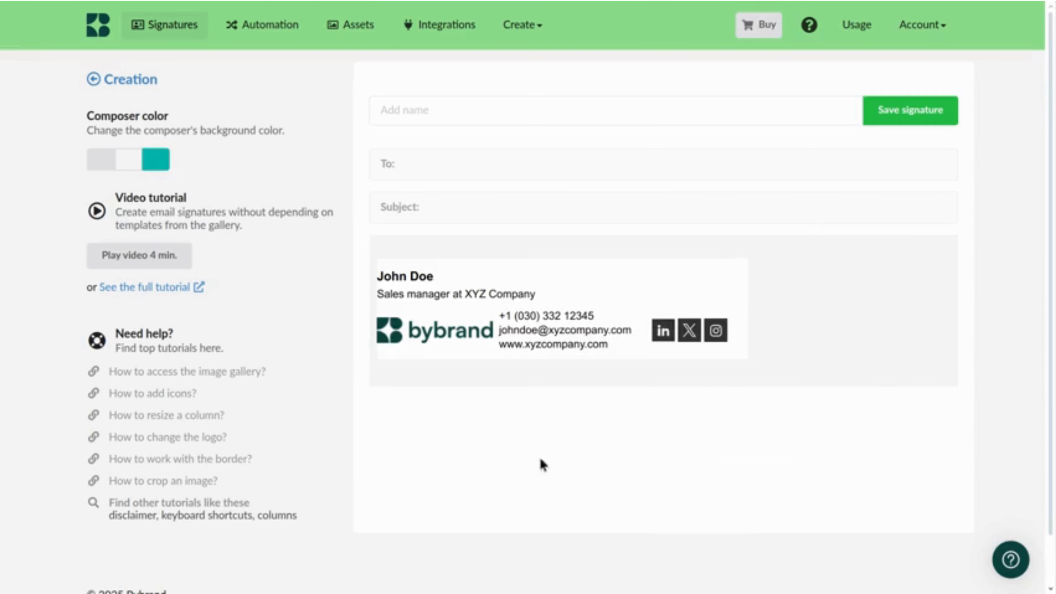
Set the contact details column's right and left padding to 6 px.
left_click(540, 332)
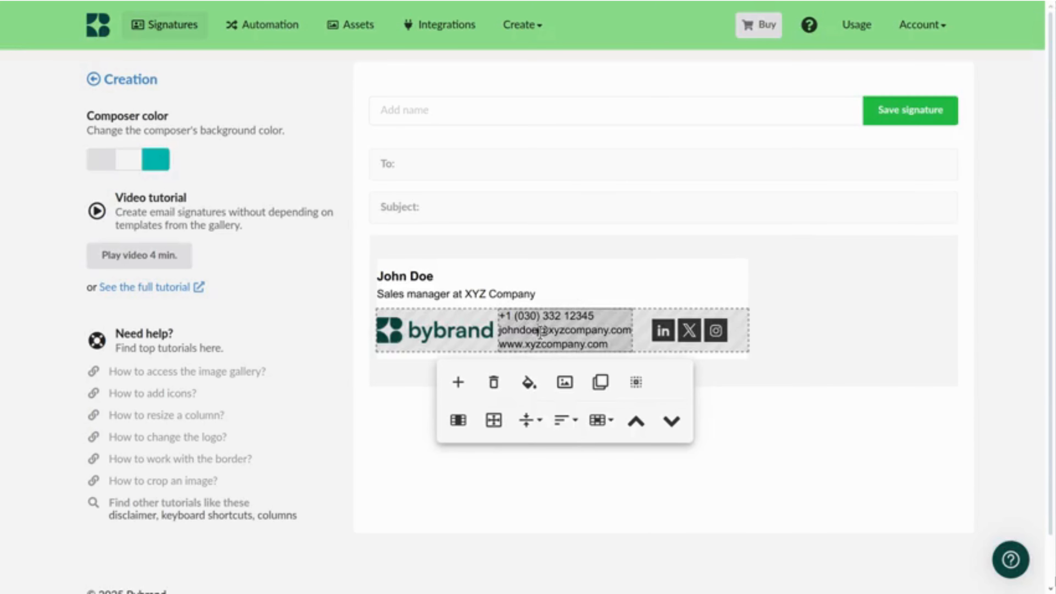
left_click(494, 421)
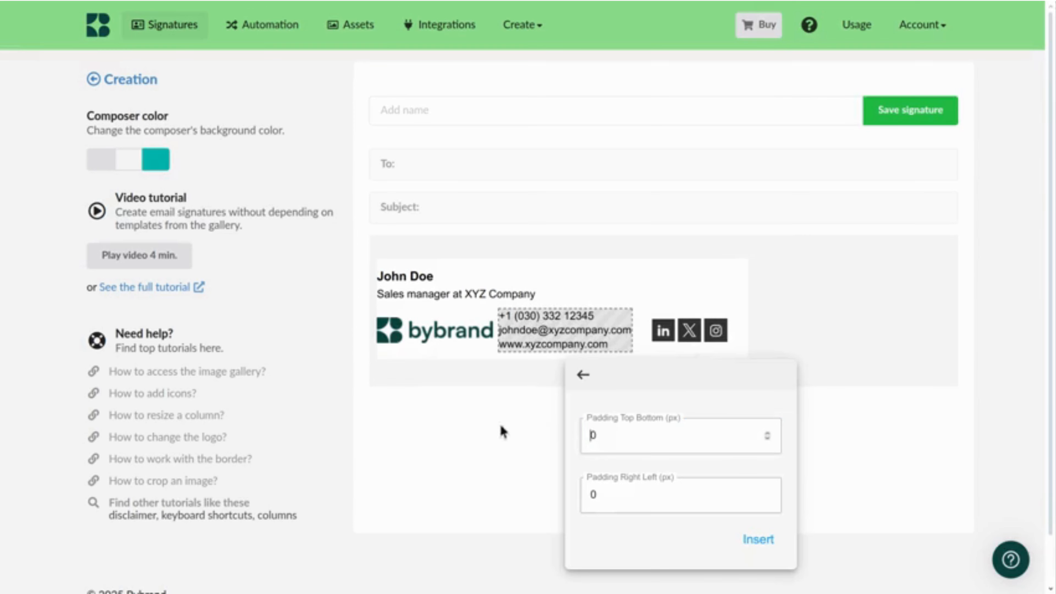
left_click(610, 436)
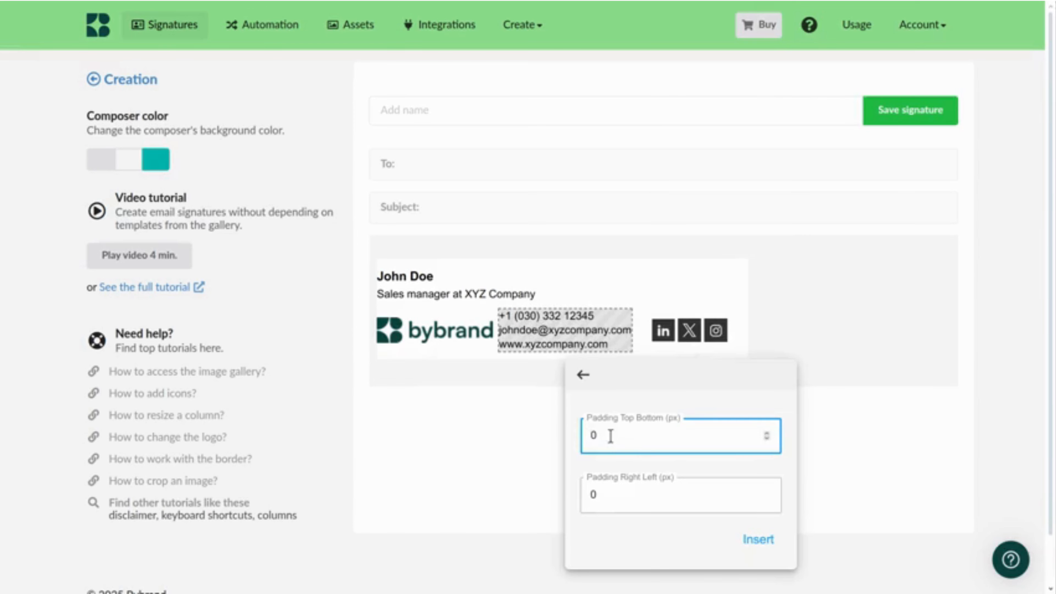
left_click(596, 493)
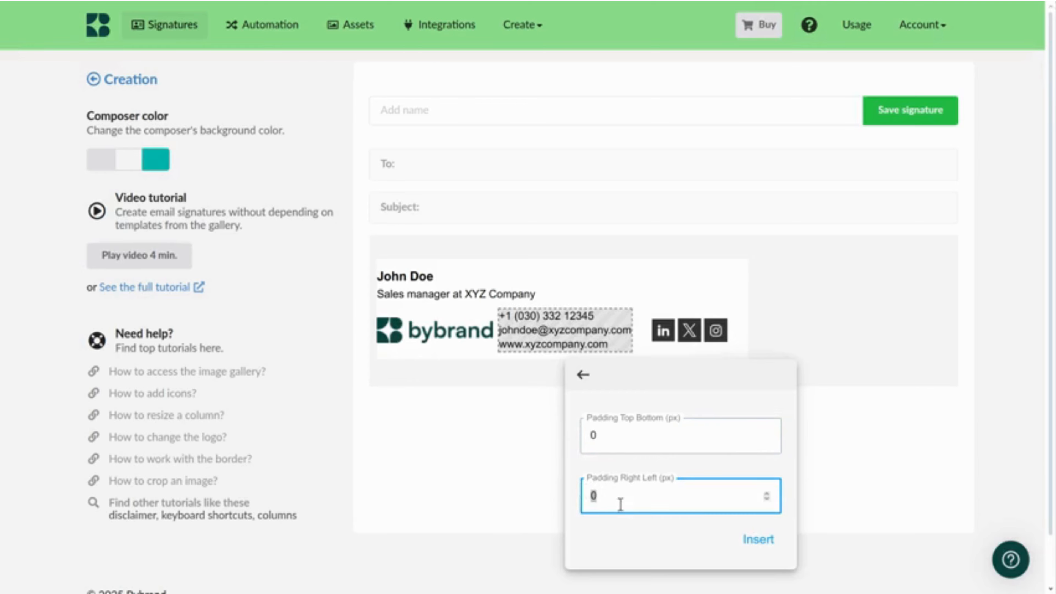
type("6")
left_click(766, 545)
key("Escape")
key("Escape")
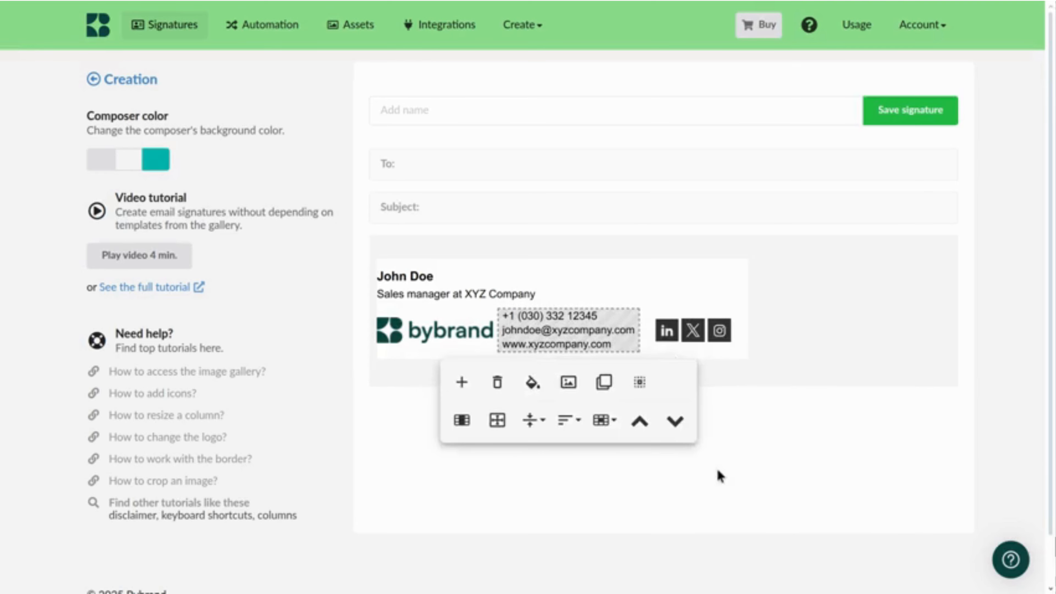
Add a disclaimer block below the three-column row.
left_click(517, 344)
left_click(461, 382)
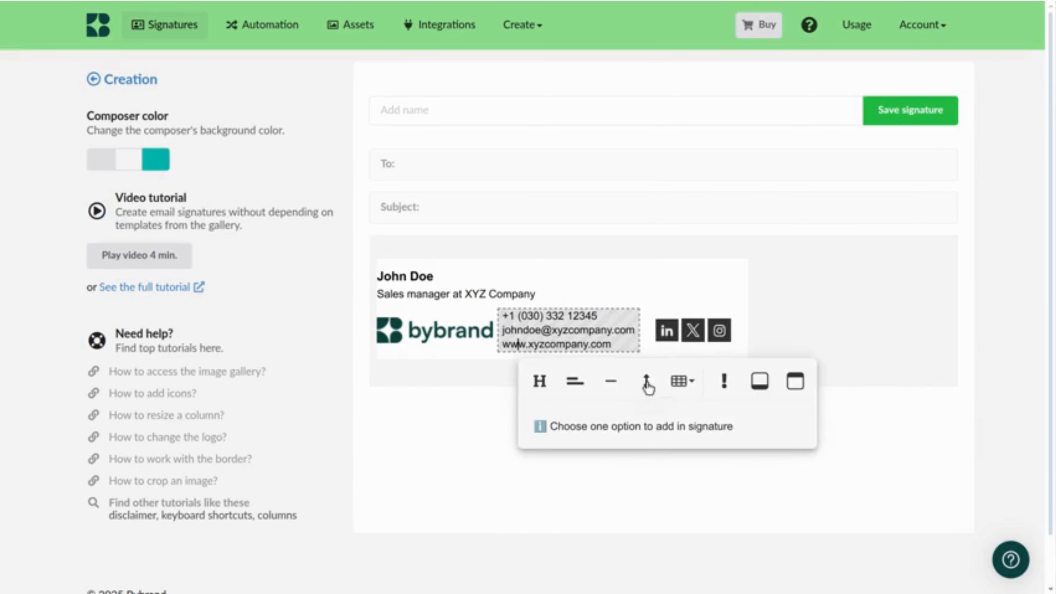
left_click(724, 382)
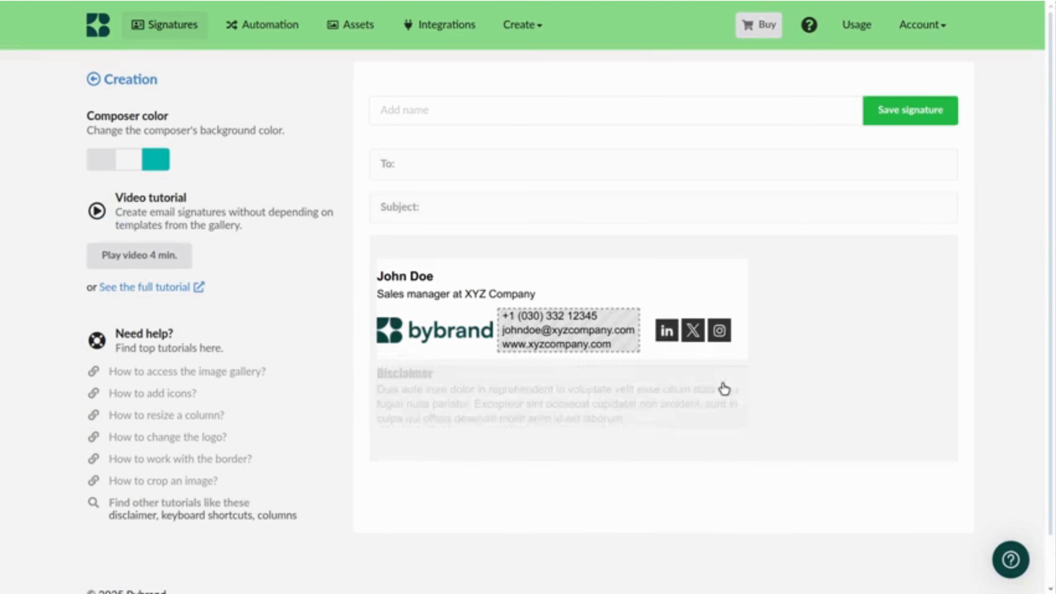
left_click(559, 465)
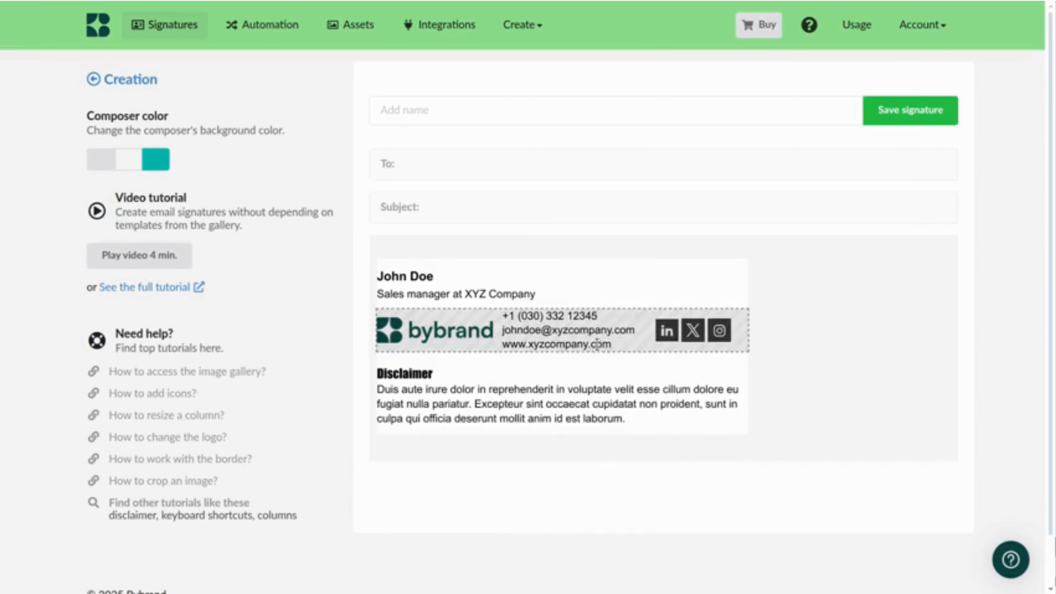
Insert a spacer row between the three-column row and the disclaimer.
left_click(546, 354)
left_click(477, 383)
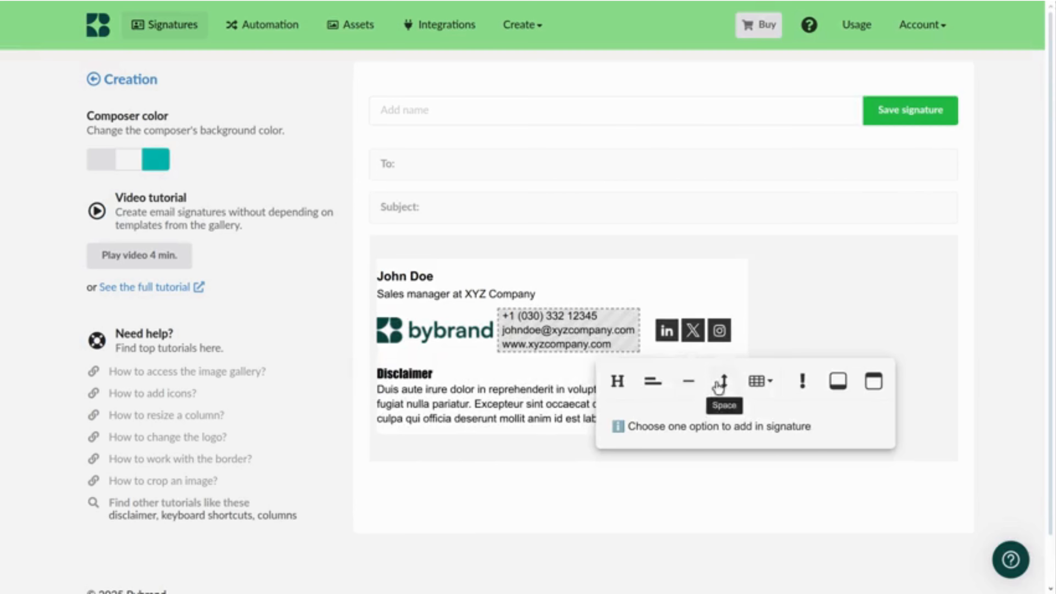
left_click(724, 382)
left_click(860, 329)
Name the signature "Basic signature" followed by the person's full name and save it.
left_click(610, 163)
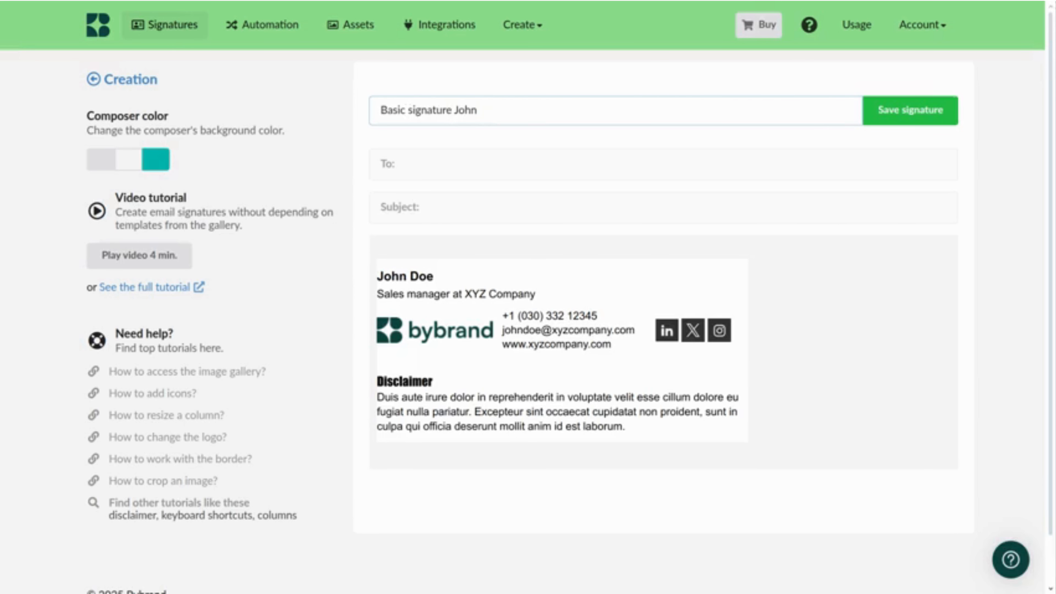
left_click(905, 110)
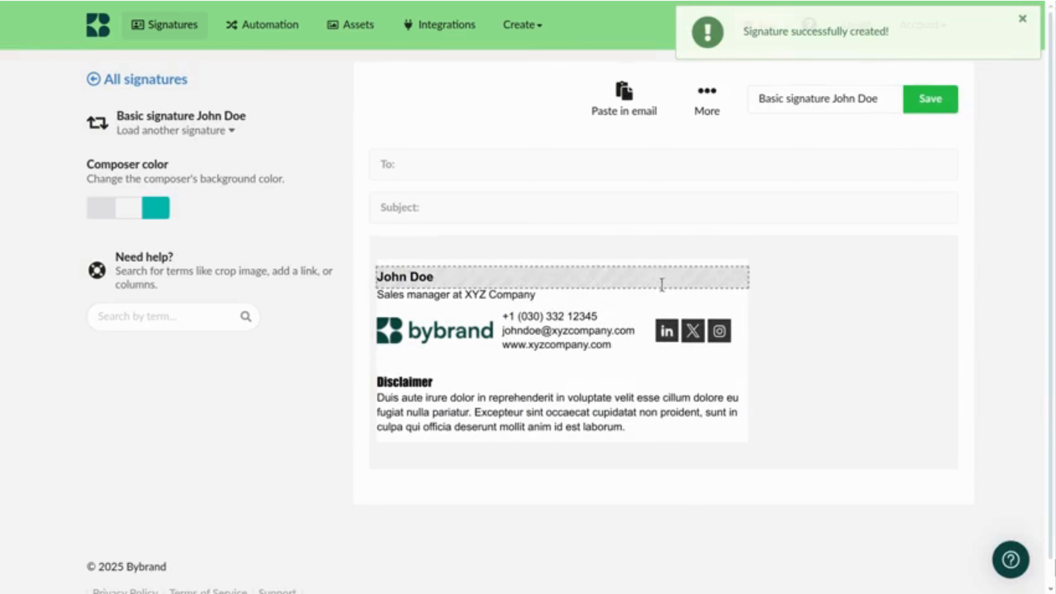
Preview the saved signature, including the tablet view, and look at the form for testing it by email.
left_click(706, 100)
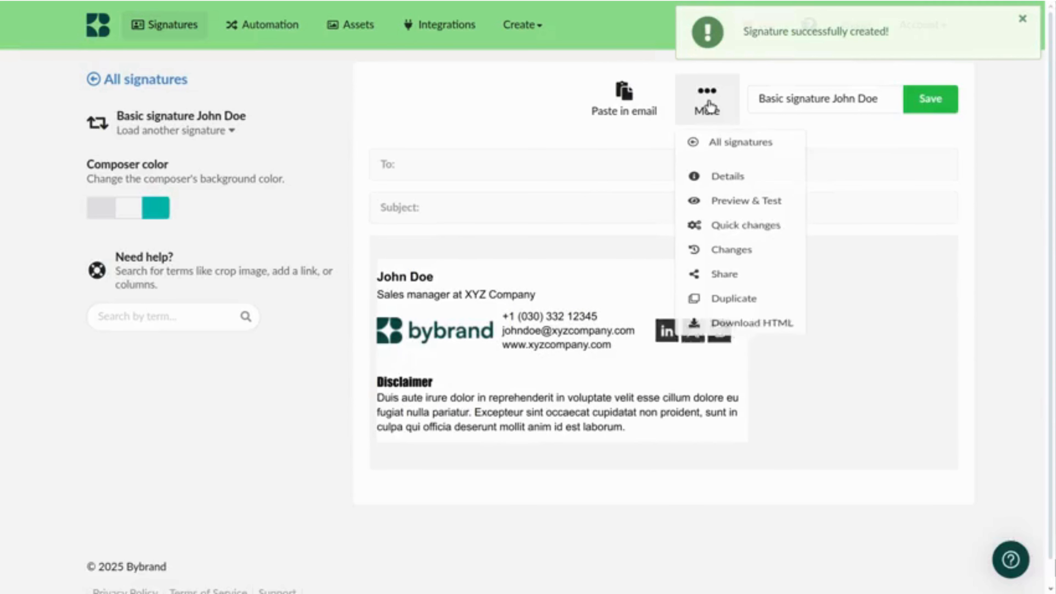
left_click(741, 212)
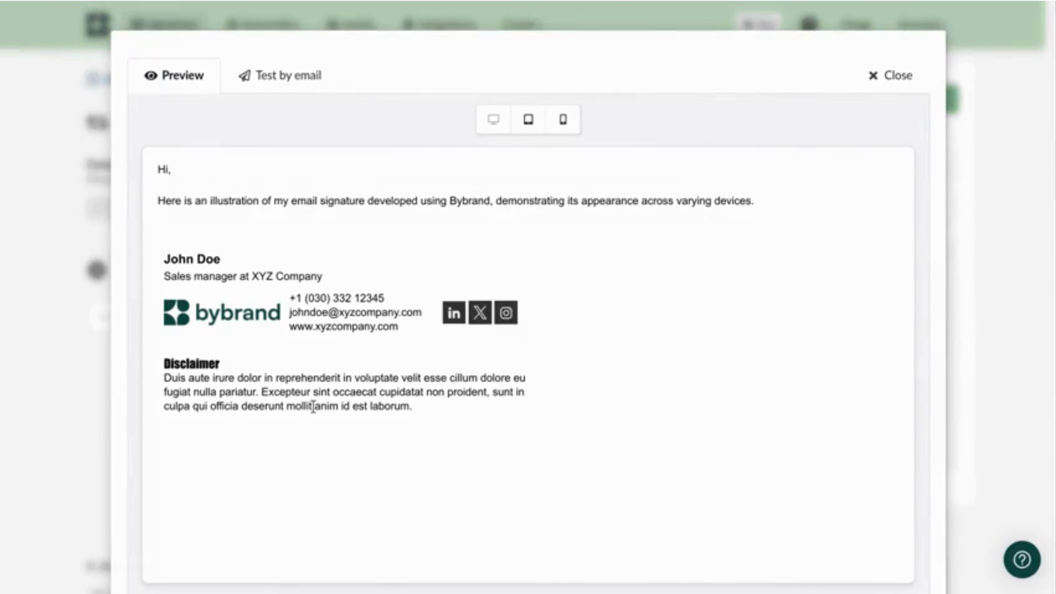
left_click(536, 118)
left_click(266, 77)
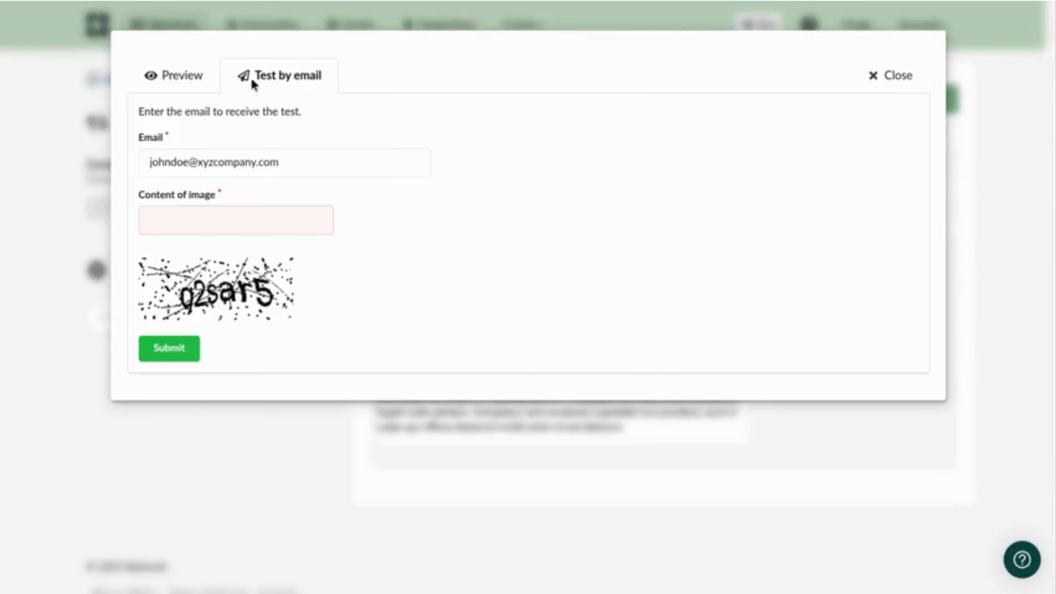
left_click(188, 82)
left_click(896, 76)
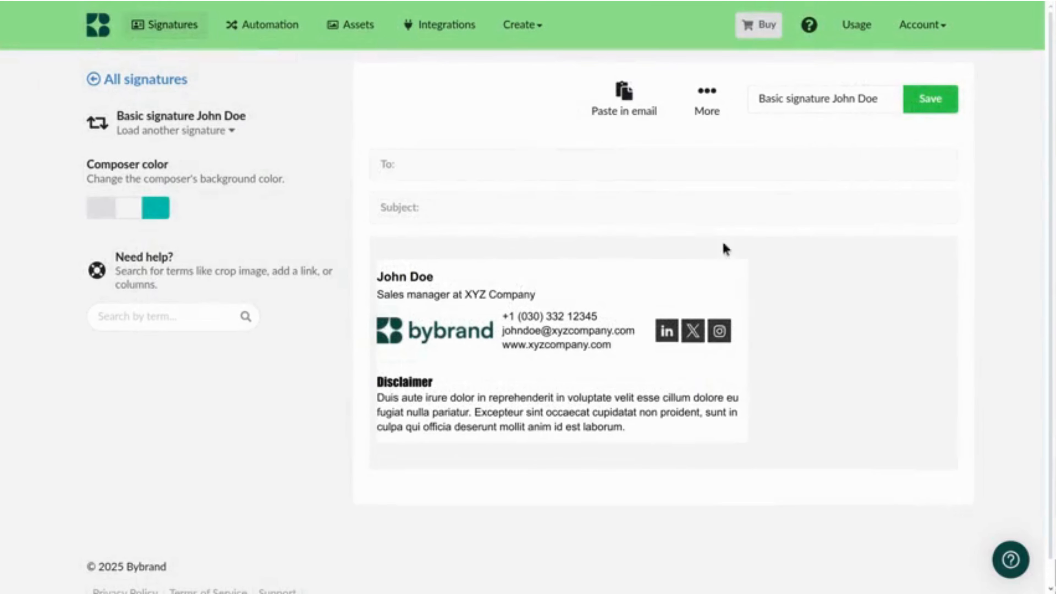
Add a text row below the job title line reading "Connect with me on LinkedIn:".
left_click(559, 293)
left_click(460, 333)
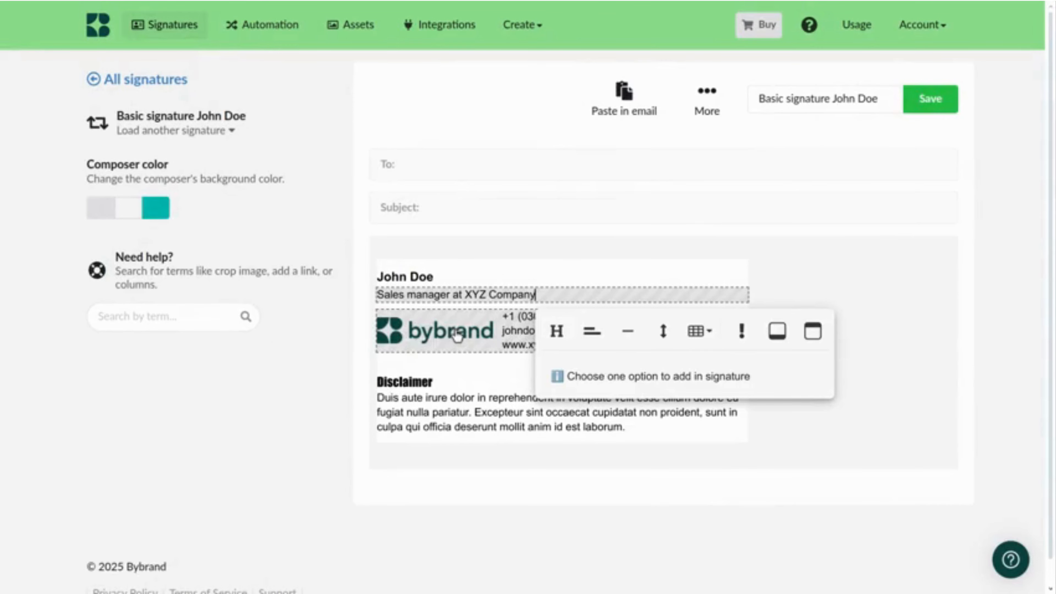
left_click(594, 335)
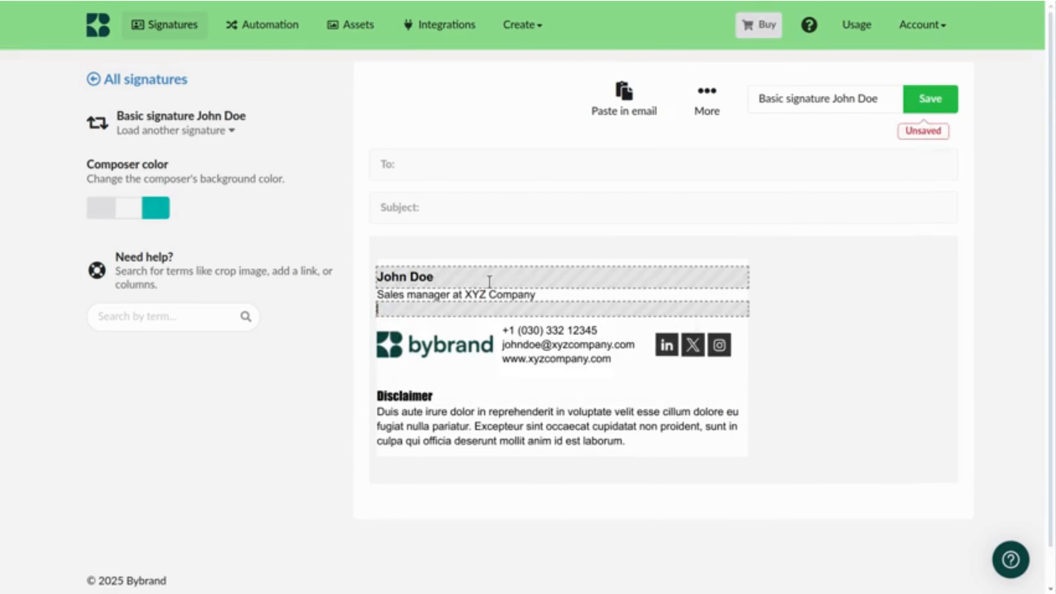
type("Connect with me on LinkedIn:")
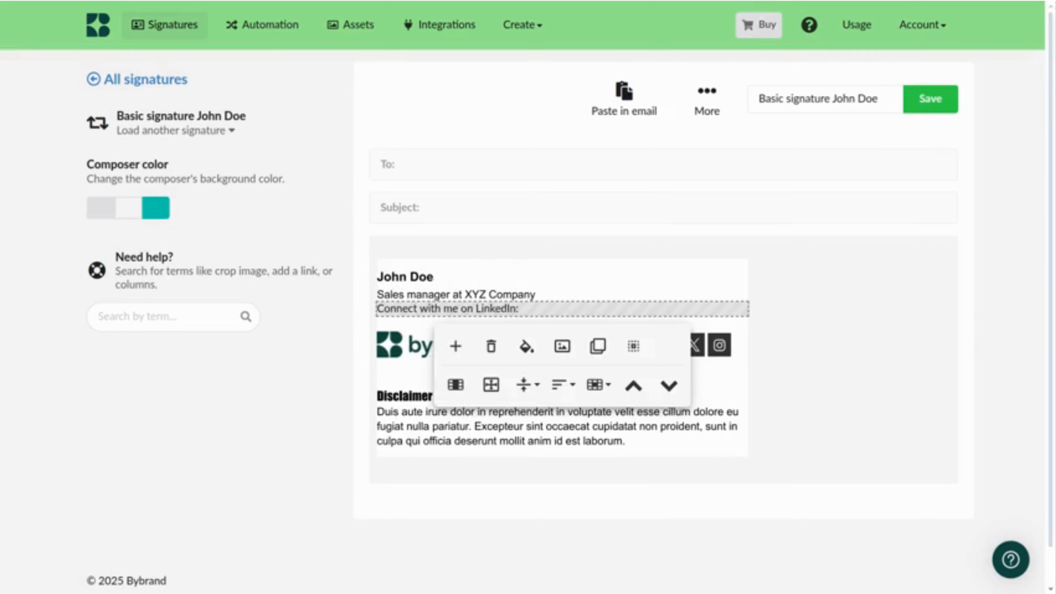
Add the person's LinkedIn profile address after "Connect with me on LinkedIn:" and link that text to the same address.
left_click(545, 309)
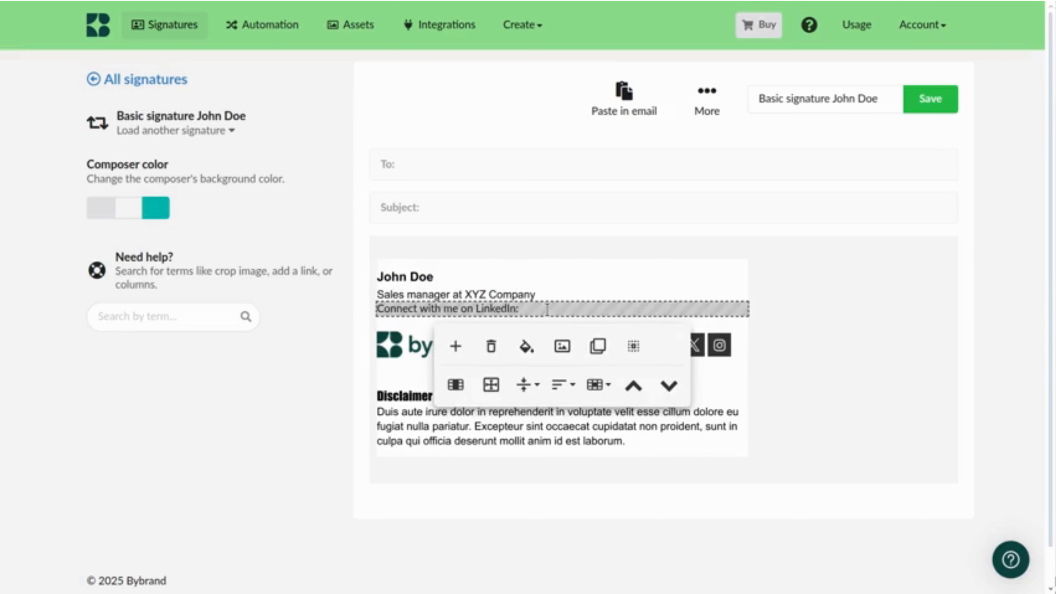
key("ctrl+v")
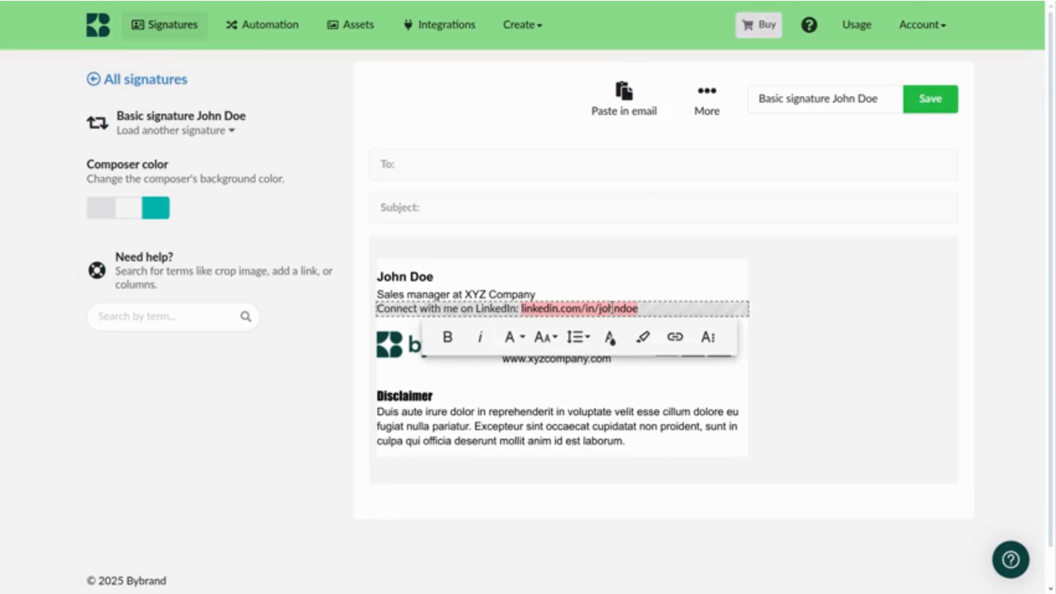
left_click(677, 338)
left_click(702, 416)
key("ctrl+v")
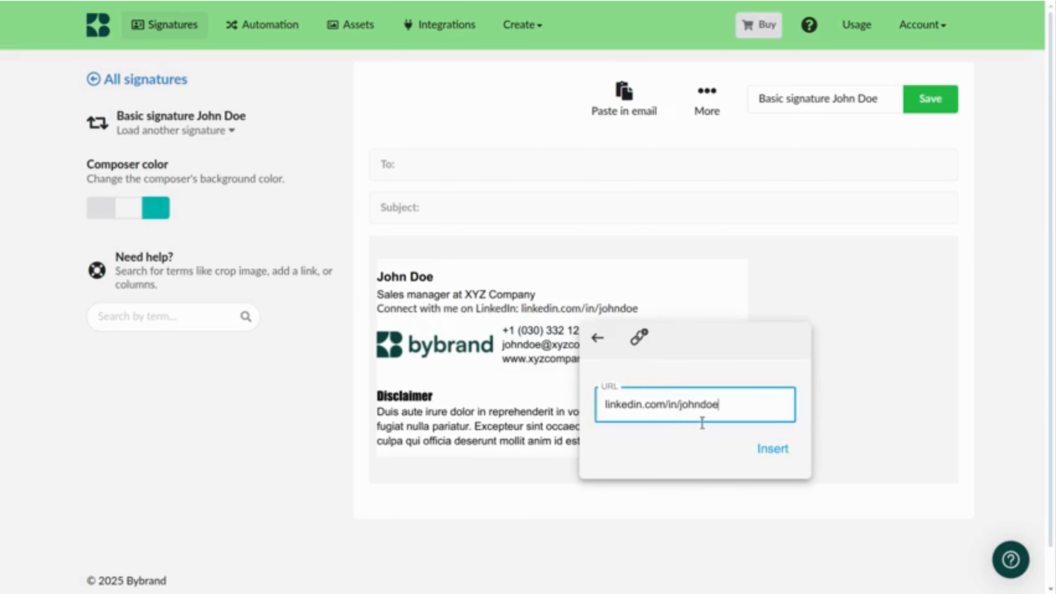
left_click(773, 450)
Set the LinkedIn link's text colour to black, clone the spacer row below that line, and save the signature.
left_click(656, 345)
left_click(686, 339)
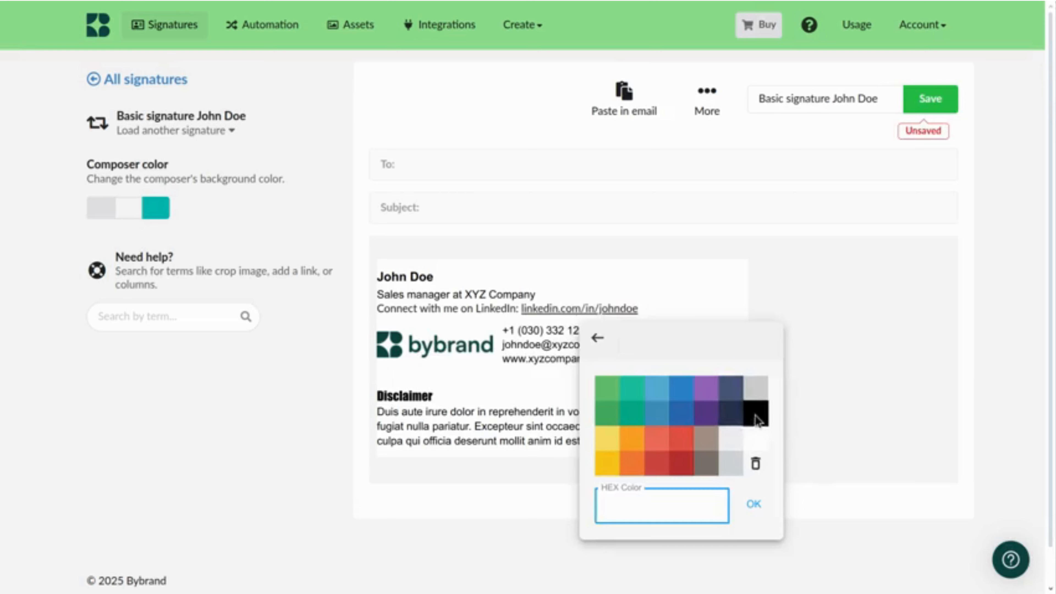
left_click(755, 414)
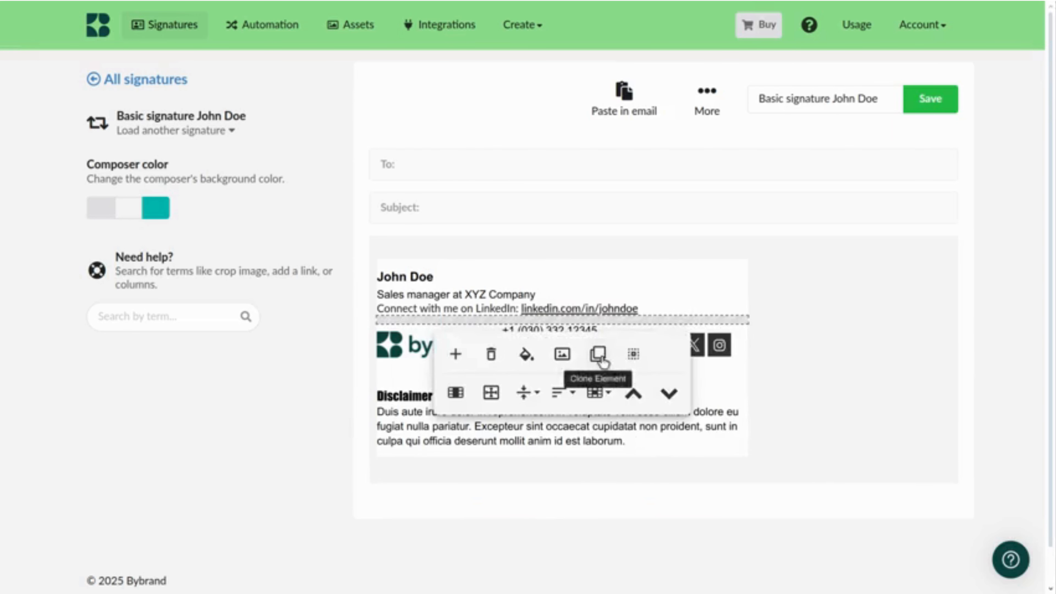
left_click(927, 102)
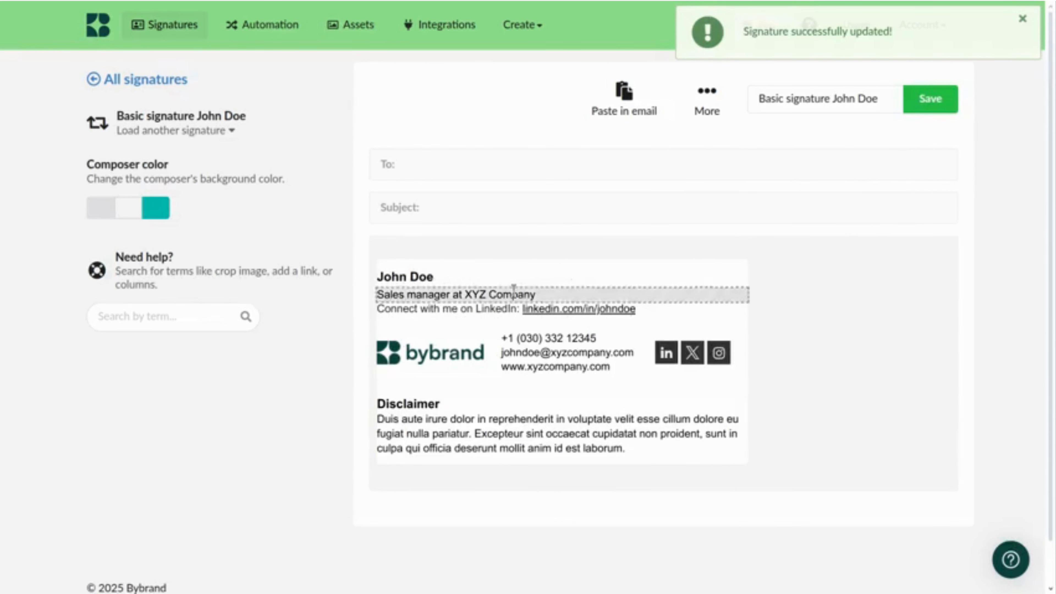
Copy the finished signature for pasting in email and open the additional options.
left_click(635, 115)
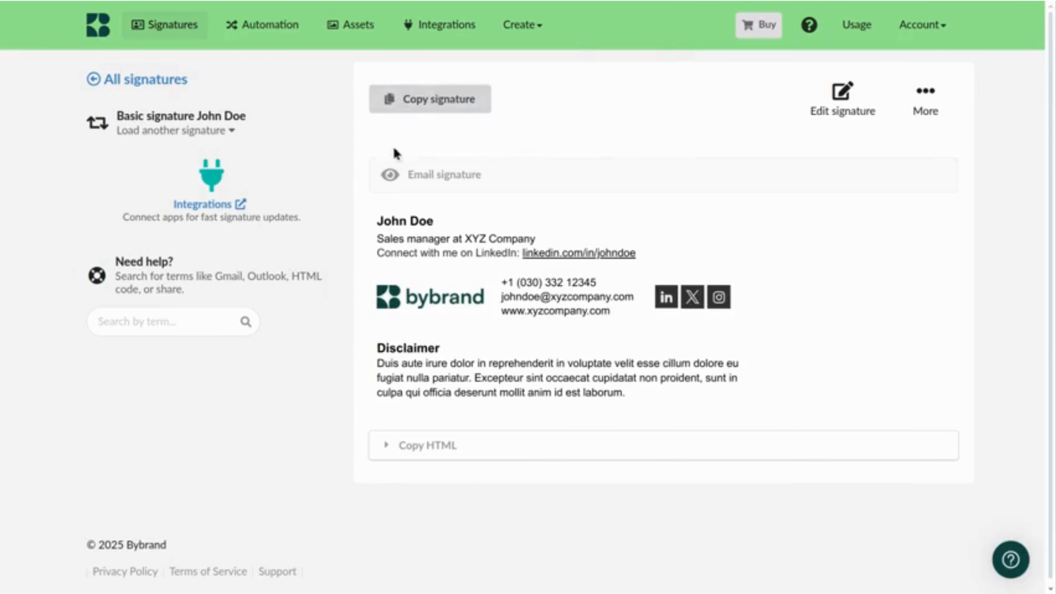
left_click(400, 102)
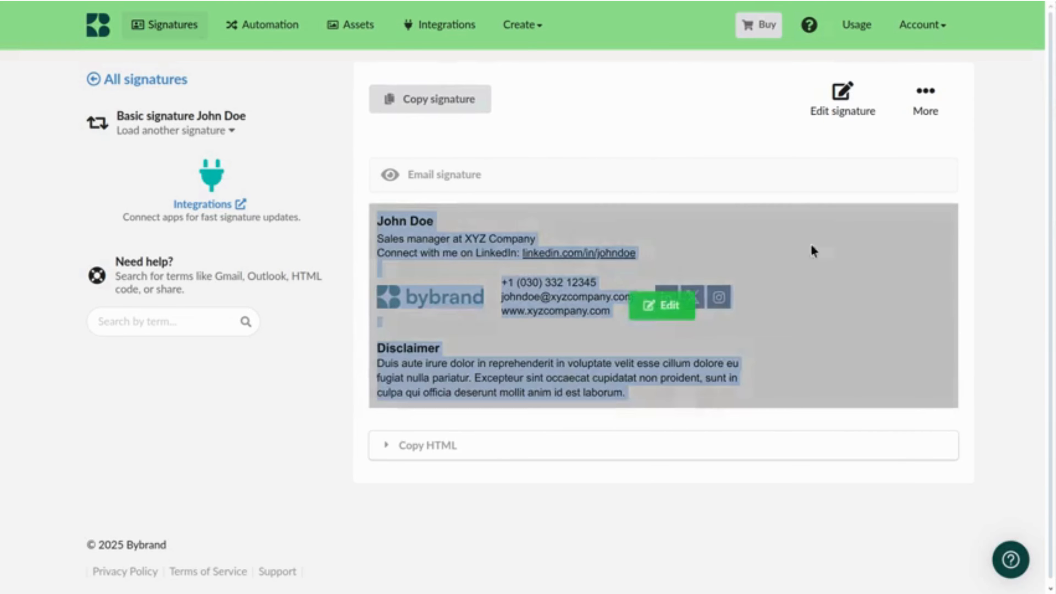
left_click(922, 109)
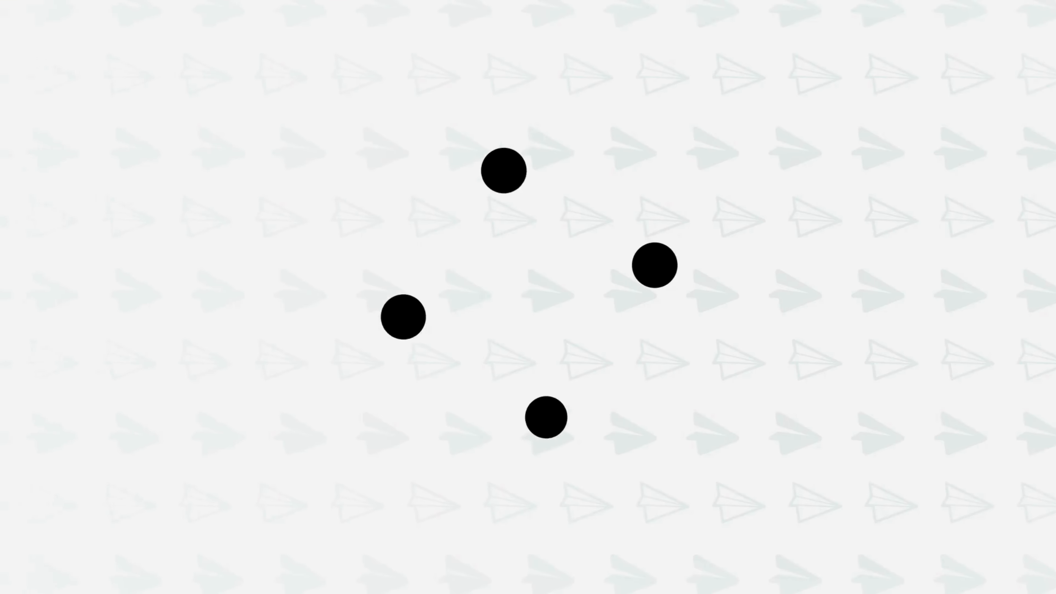